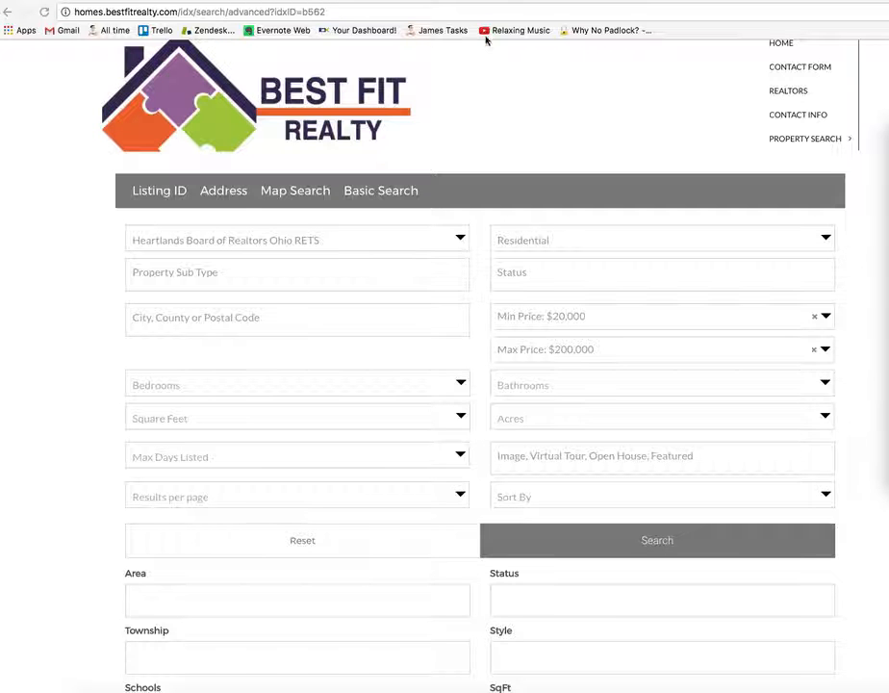
Bring up the site's advanced property search page and switch its MLS to Firelands MLS.
{"action": "left_click", "coordinate": [510, 1]}
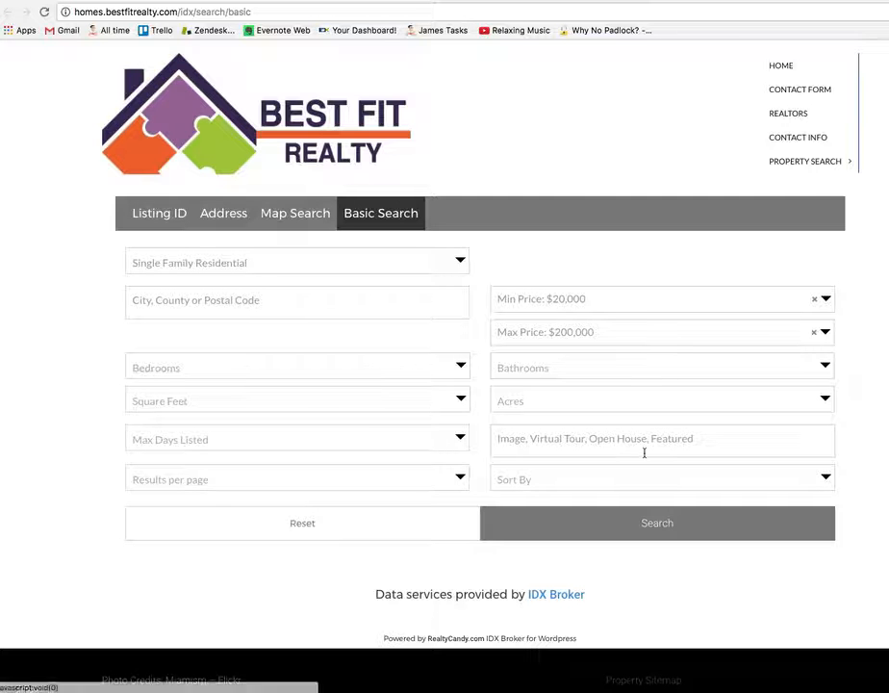
{"action": "left_click", "coordinate": [563, 2]}
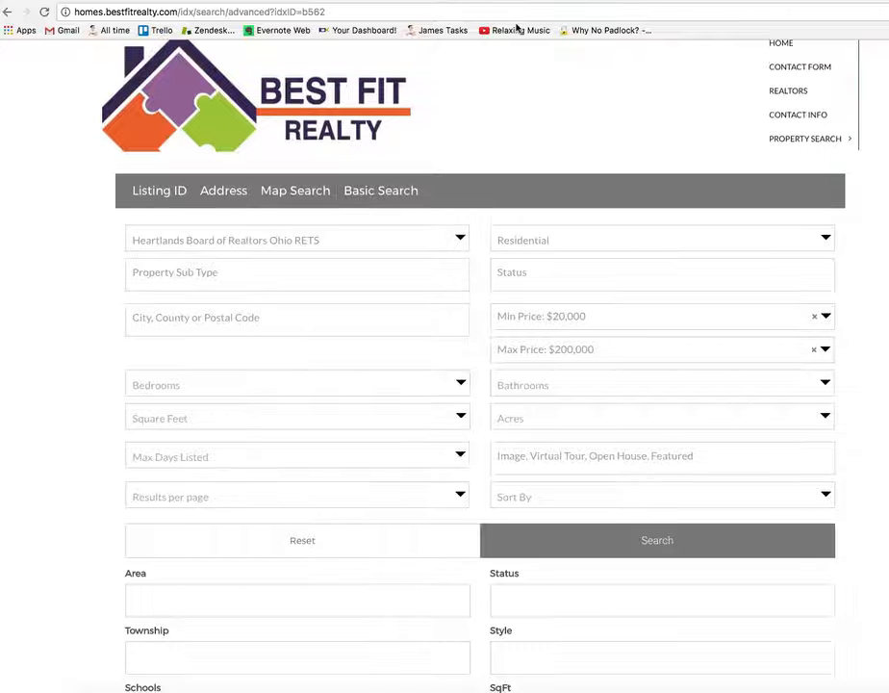
{"action": "scroll", "coordinate": [351, 351], "scroll_direction": "down", "scroll_amount": 5}
{"action": "scroll", "coordinate": [352, 354], "scroll_direction": "down", "scroll_amount": 5}
{"action": "scroll", "coordinate": [350, 353], "scroll_direction": "up", "scroll_amount": 10}
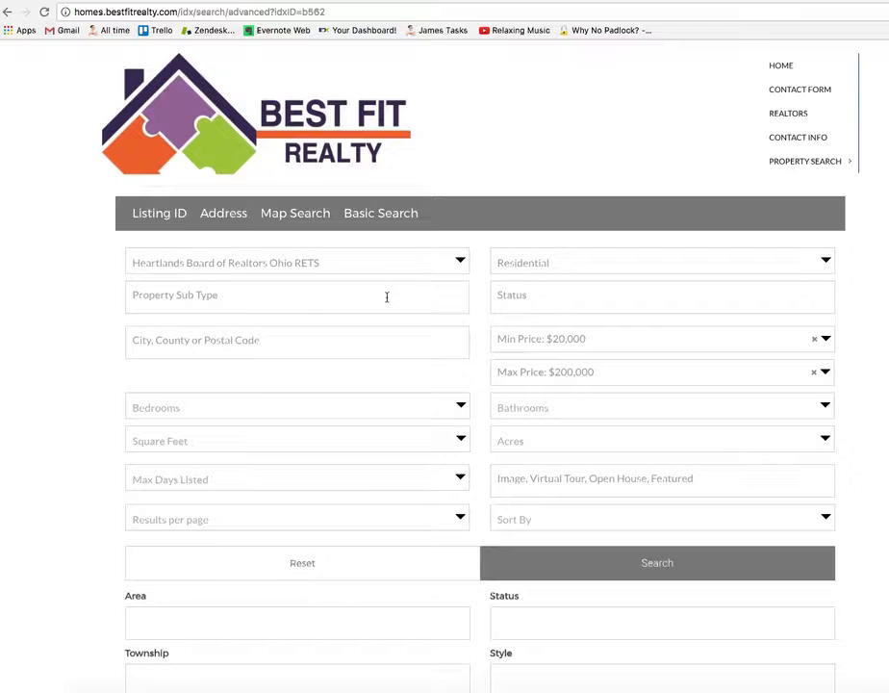
{"action": "left_click", "coordinate": [459, 260]}
{"action": "left_click", "coordinate": [325, 323]}
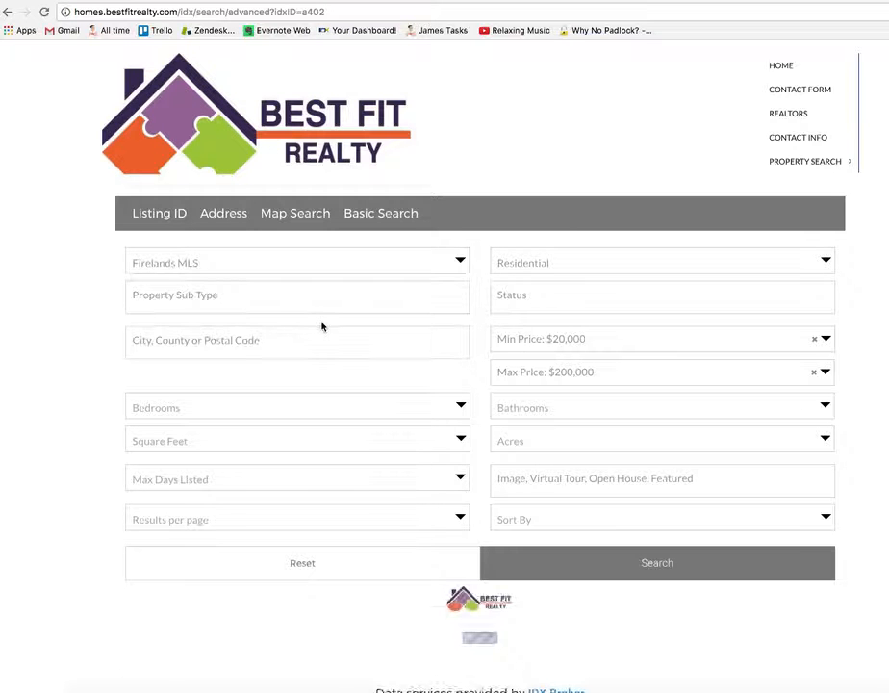
Examine the Firelands MLS advanced search filters, including area, township, subdivision, school system and view.
{"action": "scroll", "coordinate": [438, 562], "scroll_direction": "down", "scroll_amount": 5}
{"action": "scroll", "coordinate": [439, 564], "scroll_direction": "up", "scroll_amount": 3}
{"action": "scroll", "coordinate": [480, 645], "scroll_direction": "down", "scroll_amount": 5}
{"action": "scroll", "coordinate": [481, 648], "scroll_direction": "down", "scroll_amount": 5}
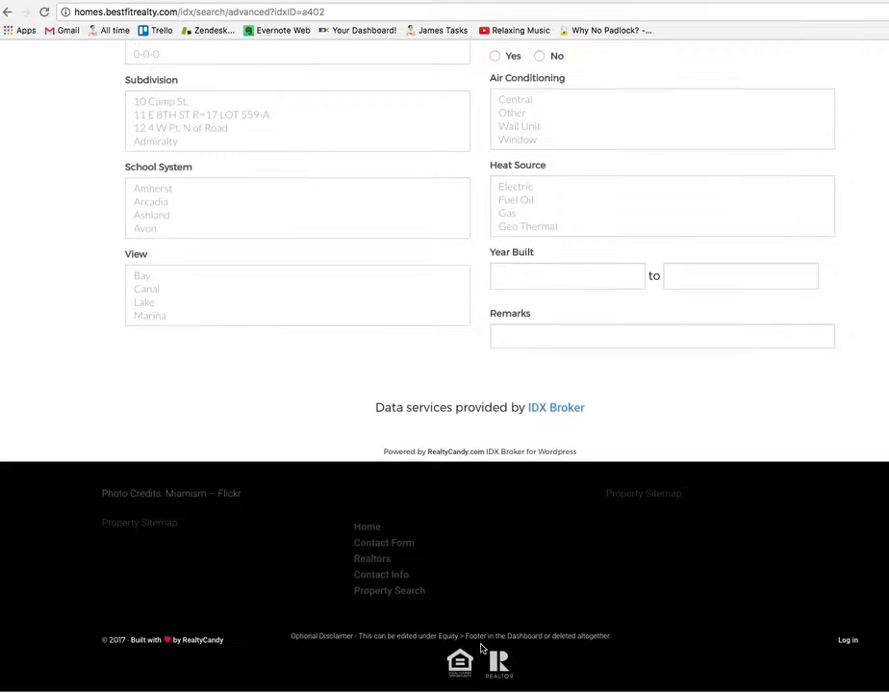
{"action": "scroll", "coordinate": [426, 420], "scroll_direction": "up", "scroll_amount": 3}
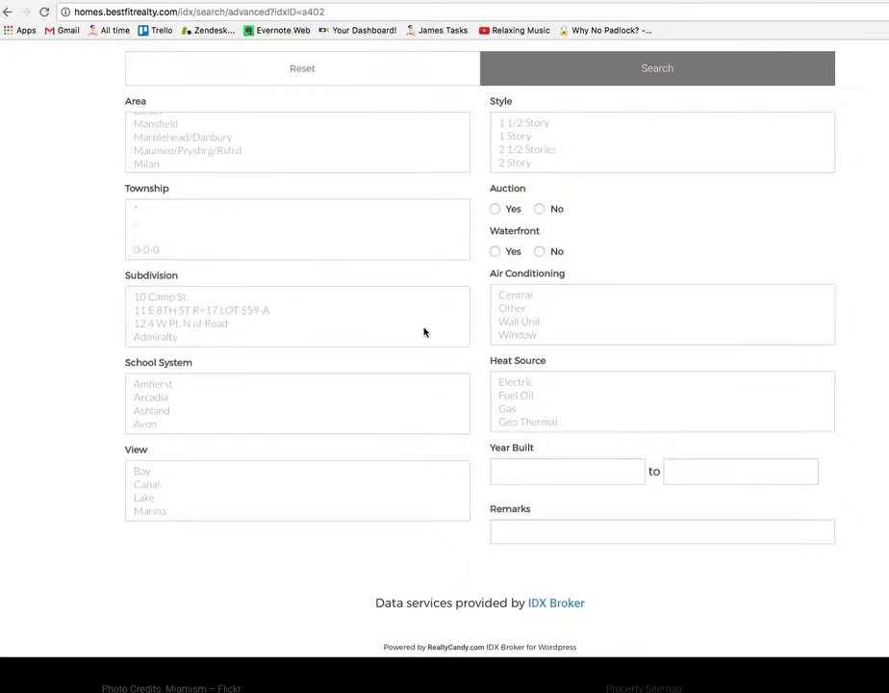
{"action": "scroll", "coordinate": [423, 332], "scroll_direction": "up", "scroll_amount": 3}
{"action": "scroll", "coordinate": [436, 403], "scroll_direction": "down", "scroll_amount": 2}
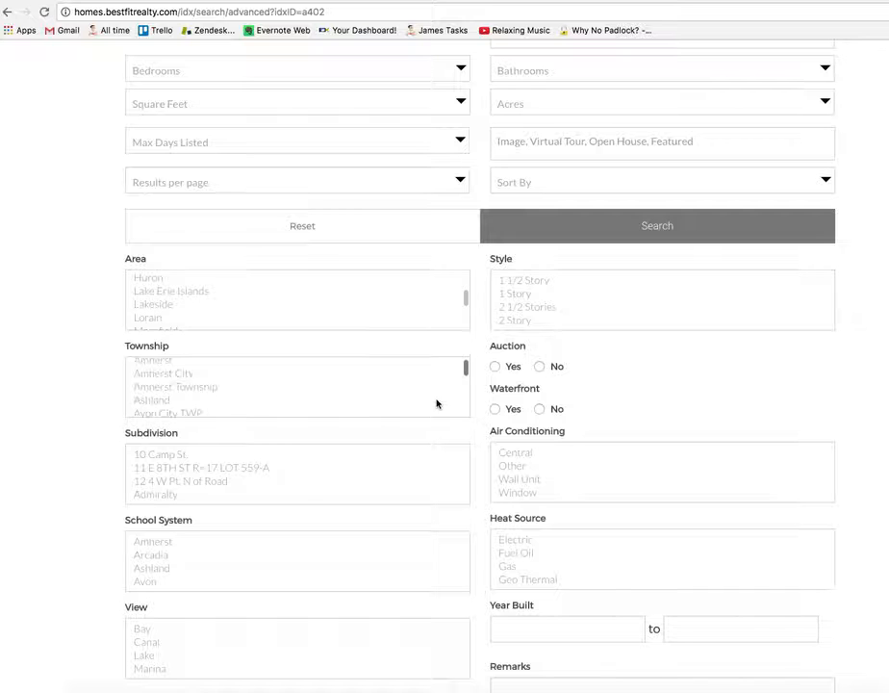
{"action": "scroll", "coordinate": [179, 630], "scroll_direction": "down", "scroll_amount": 3}
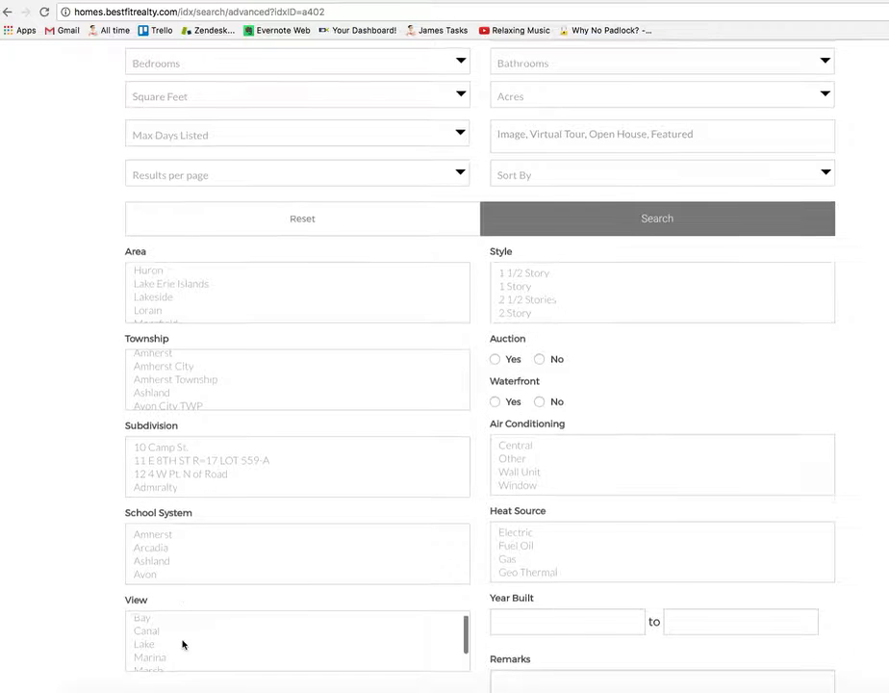
{"action": "scroll", "coordinate": [183, 642], "scroll_direction": "down", "scroll_amount": 1}
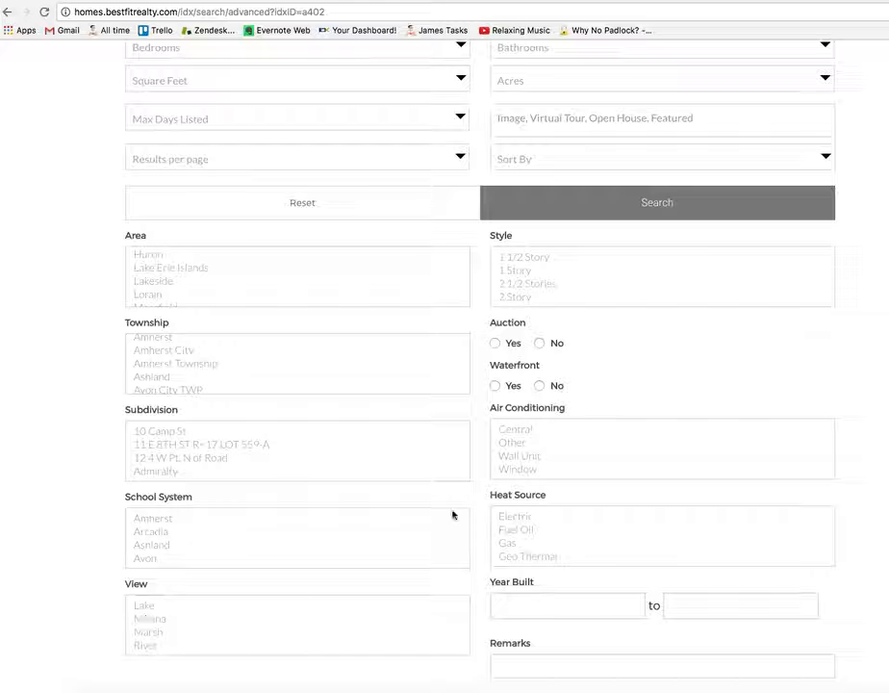
{"action": "scroll", "coordinate": [259, 675], "scroll_direction": "up", "scroll_amount": 3}
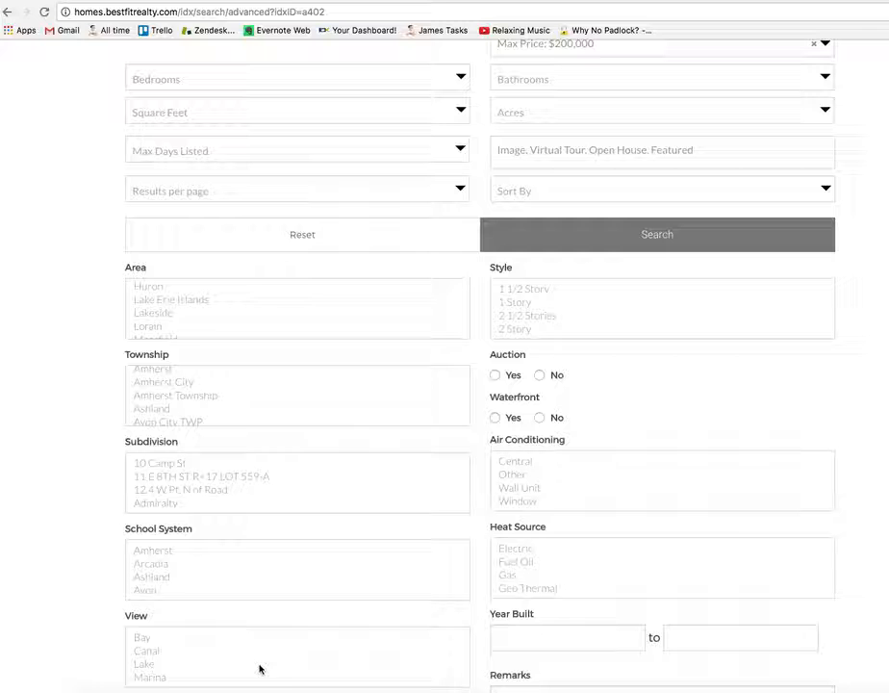
{"action": "scroll", "coordinate": [384, 488], "scroll_direction": "up", "scroll_amount": 2}
{"action": "scroll", "coordinate": [478, 357], "scroll_direction": "up", "scroll_amount": 5}
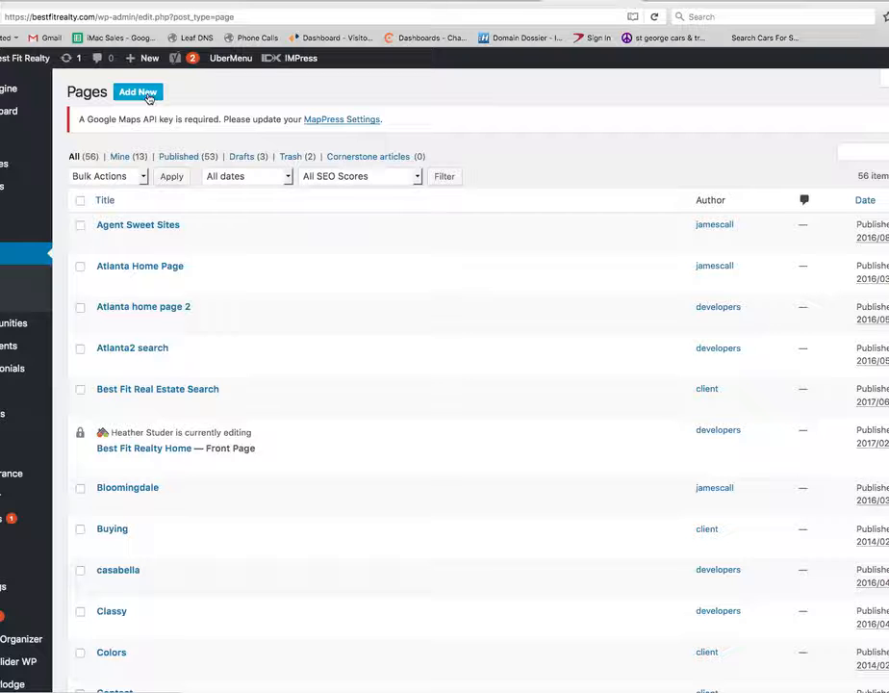
In the WordPress admin, add a new page titled "Mohawk School District".
{"action": "left_click", "coordinate": [149, 97]}
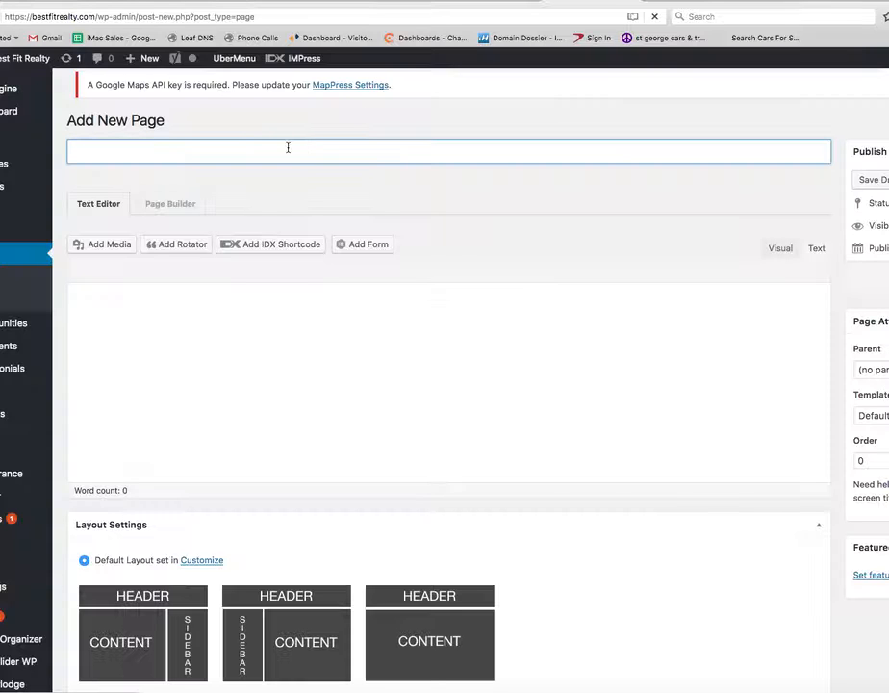
{"action": "type", "text": "Mohave"}
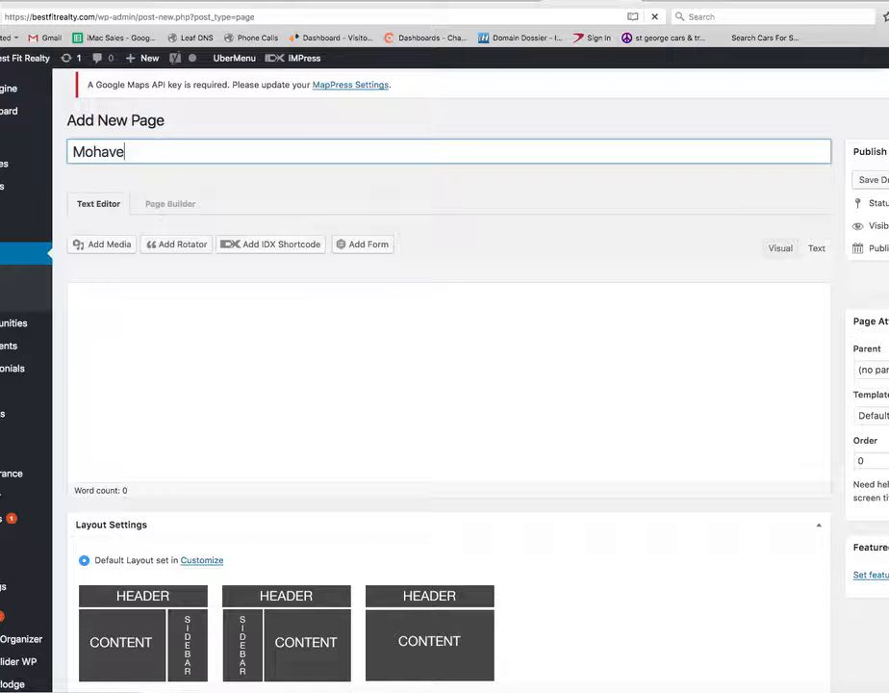
{"action": "key", "text": "BackSpace"}
{"action": "key", "text": "BackSpace"}
{"action": "key", "text": "BackSpace"}
{"action": "type", "text": "wk S"}
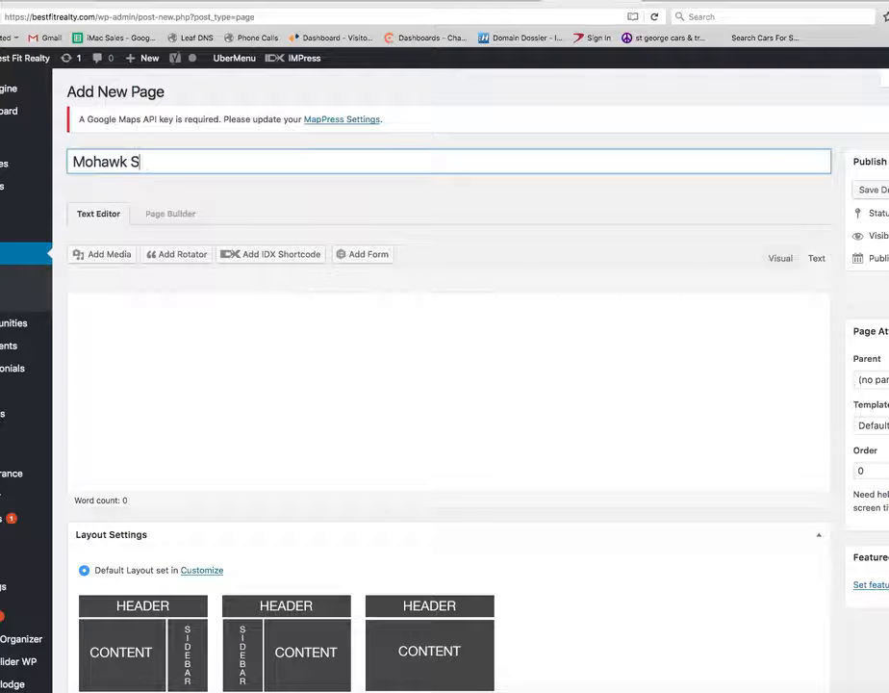
{"action": "type", "text": "chool Distric"}
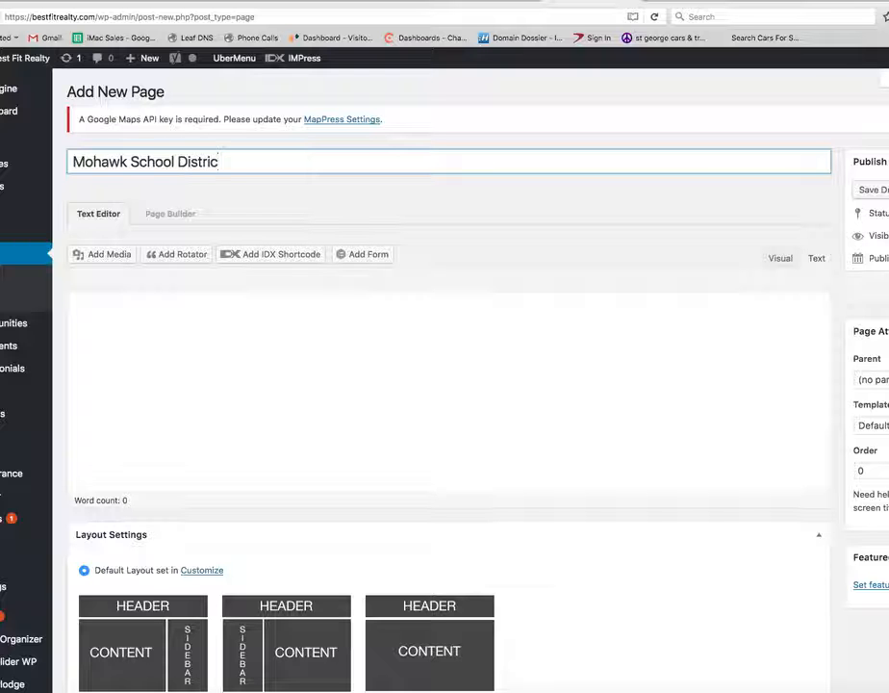
{"action": "type", "text": "t"}
Assign the last template in the list to the Mohawk School District page and publish the page.
{"action": "left_click", "coordinate": [870, 424]}
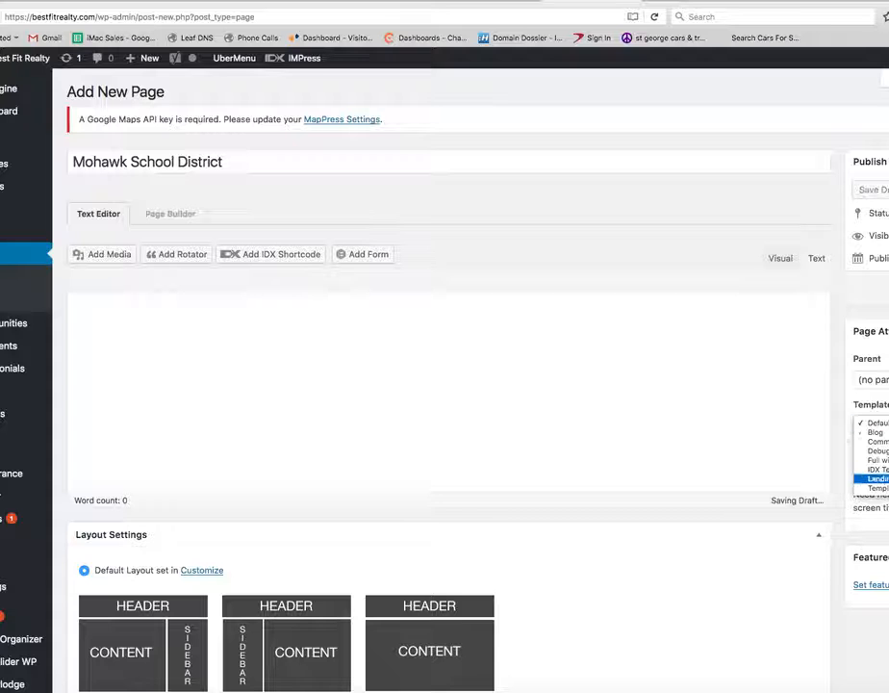
{"action": "left_click", "coordinate": [883, 488]}
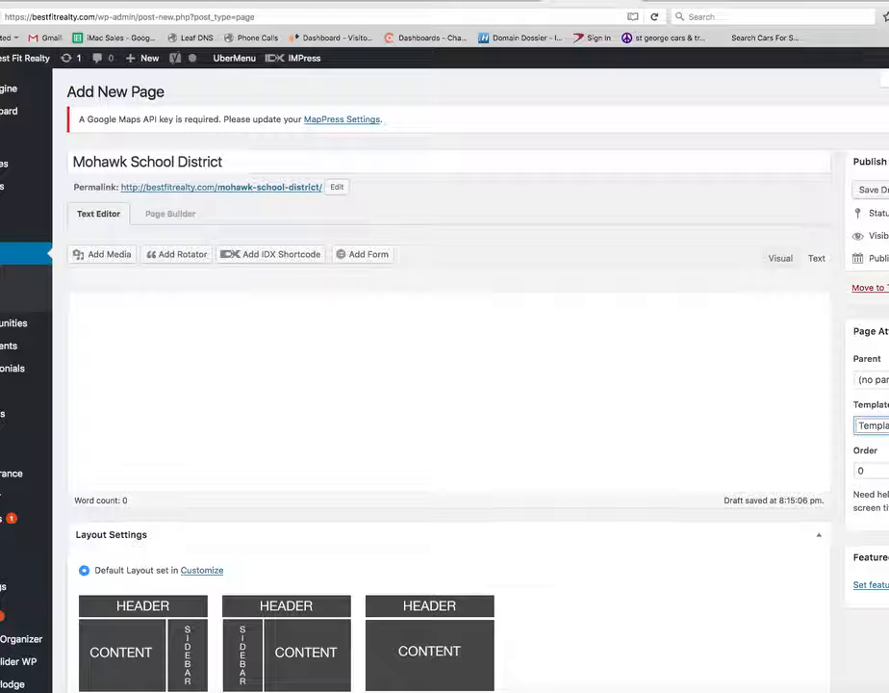
{"action": "left_click", "coordinate": [867, 287]}
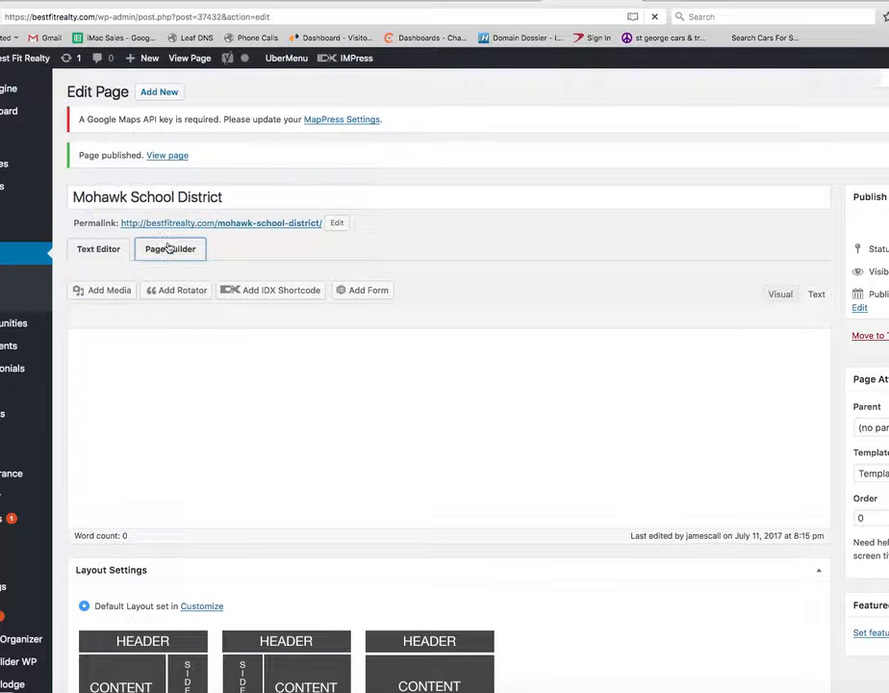
Open the published page in Page Builder and start from the Blank layout template.
{"action": "left_click", "coordinate": [171, 250]}
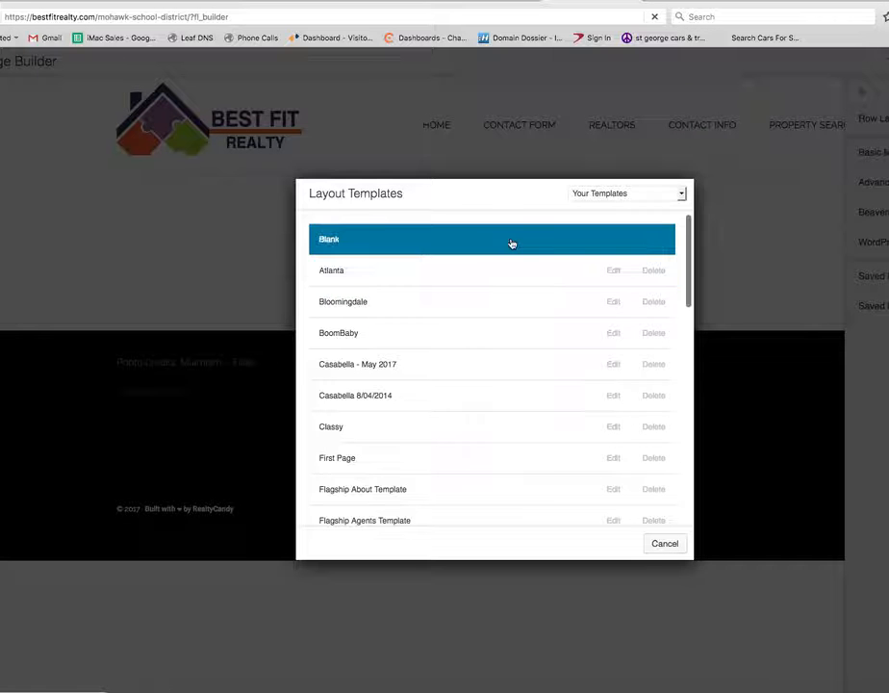
{"action": "left_click", "coordinate": [511, 244]}
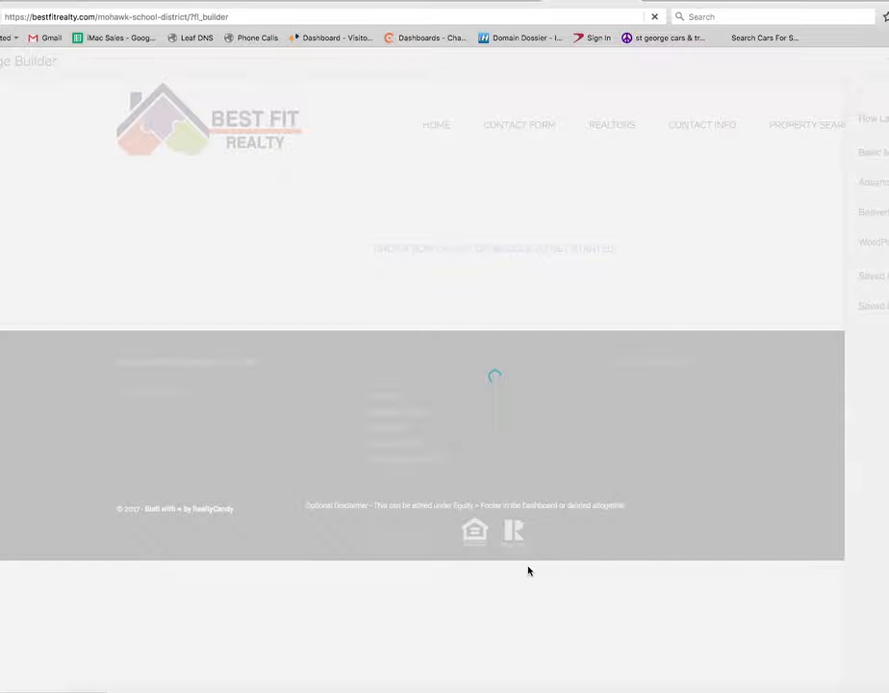
Return to the Firelands MLS advanced search page and review the area and other lower filter lists.
{"action": "left_click", "coordinate": [369, 691]}
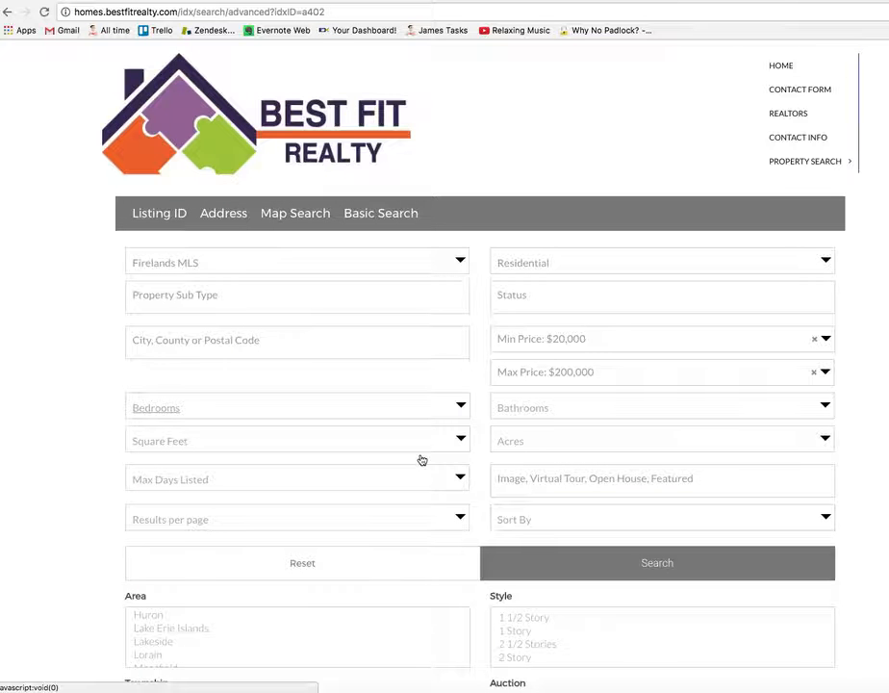
{"action": "scroll", "coordinate": [420, 460], "scroll_direction": "down", "scroll_amount": 3}
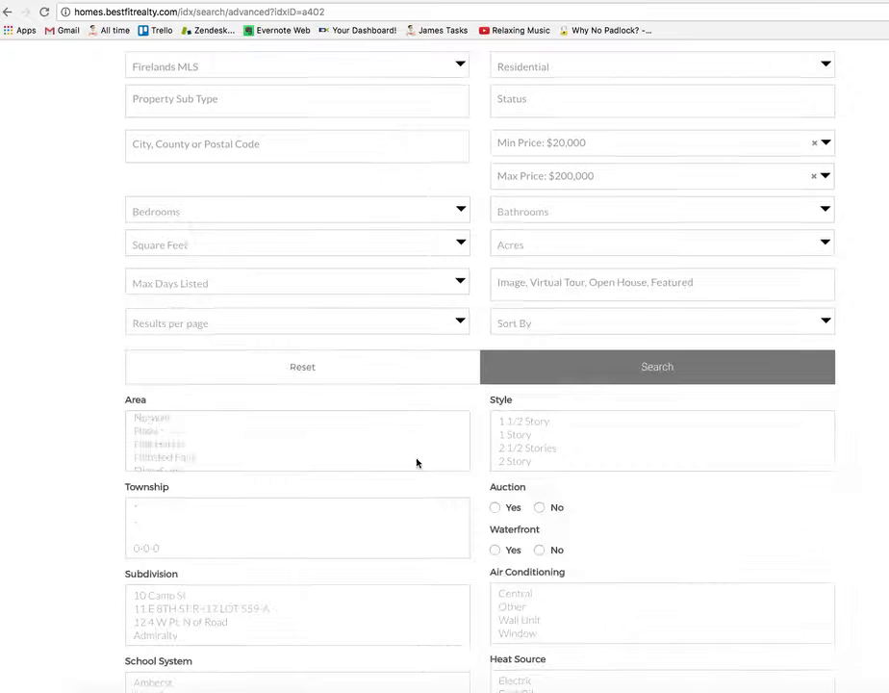
{"action": "scroll", "coordinate": [417, 462], "scroll_direction": "down", "scroll_amount": 2}
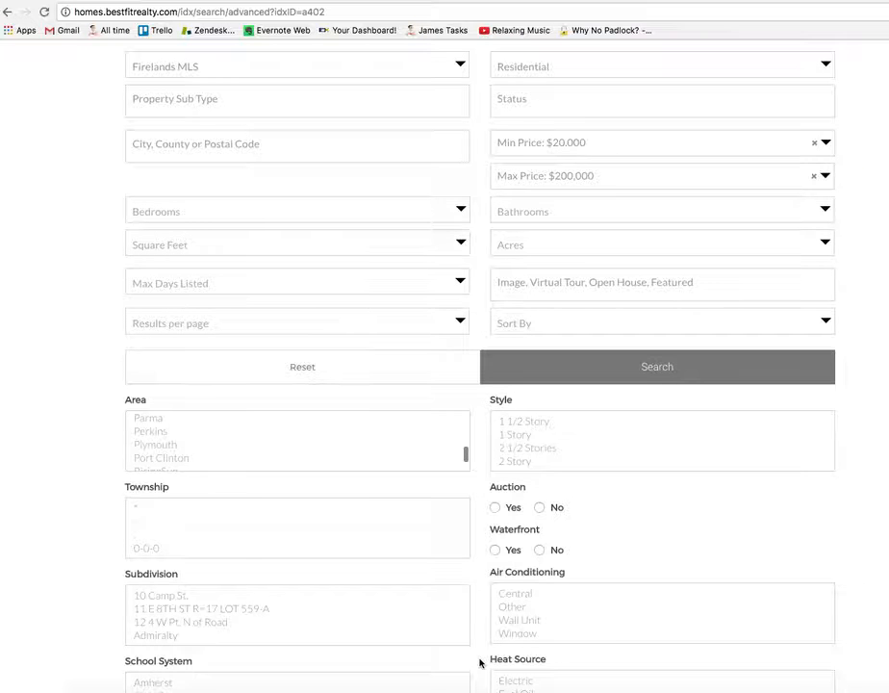
{"action": "scroll", "coordinate": [480, 662], "scroll_direction": "down", "scroll_amount": 3}
{"action": "scroll", "coordinate": [323, 542], "scroll_direction": "down", "scroll_amount": 2}
{"action": "scroll", "coordinate": [322, 545], "scroll_direction": "down", "scroll_amount": 2}
{"action": "scroll", "coordinate": [323, 545], "scroll_direction": "up", "scroll_amount": 2}
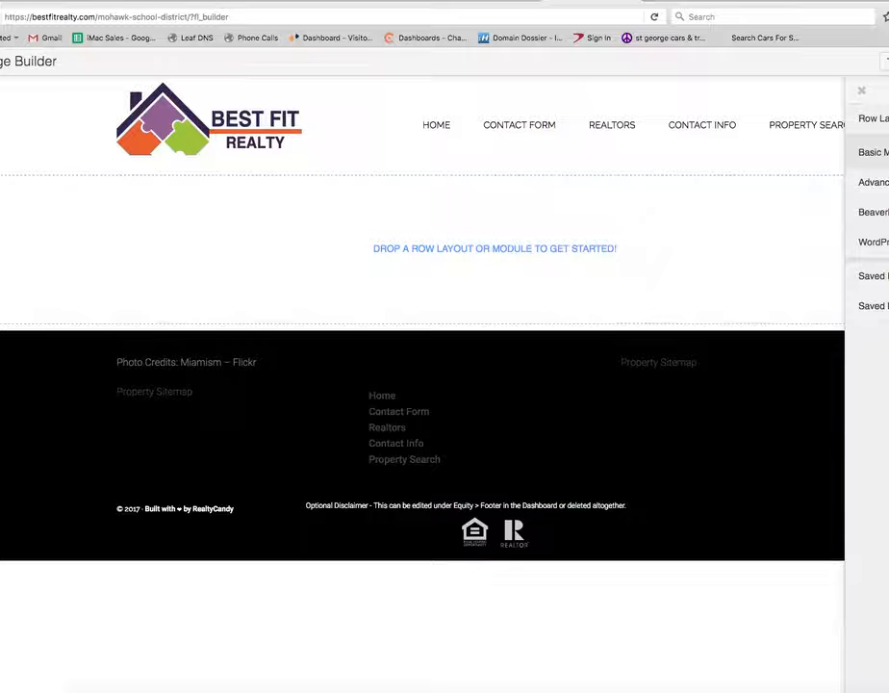
Add a Heading module from the basic modules to the empty page layout.
{"action": "left_click", "coordinate": [874, 152]}
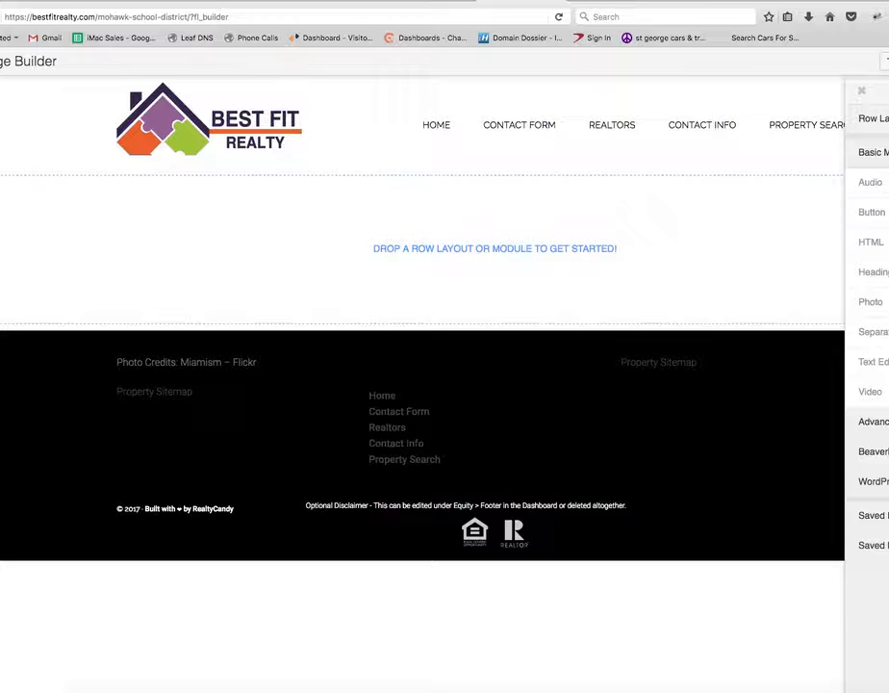
{"action": "left_click_drag", "start_coordinate": [888, 190], "coordinate": [888, 190]}
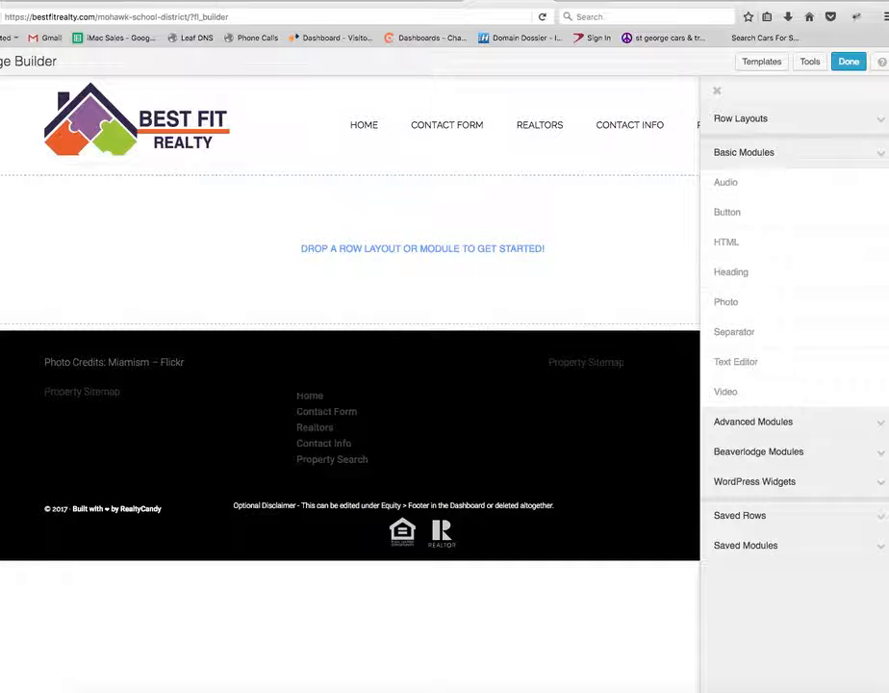
{"action": "left_click", "coordinate": [588, 271]}
{"action": "left_click_drag", "start_coordinate": [589, 270], "coordinate": [554, 248]}
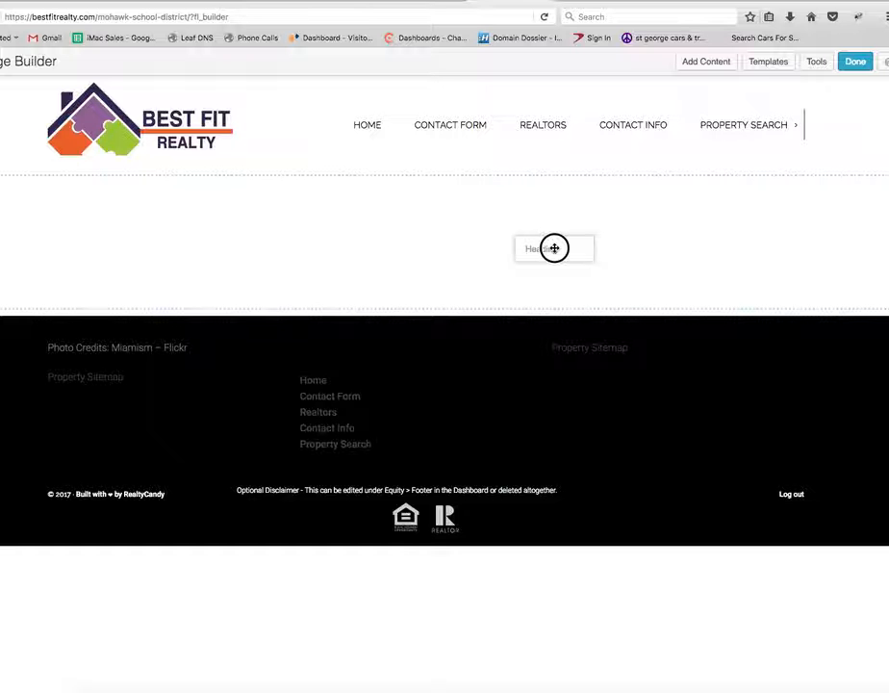
{"action": "left_click_drag", "start_coordinate": [554, 248], "coordinate": [548, 249]}
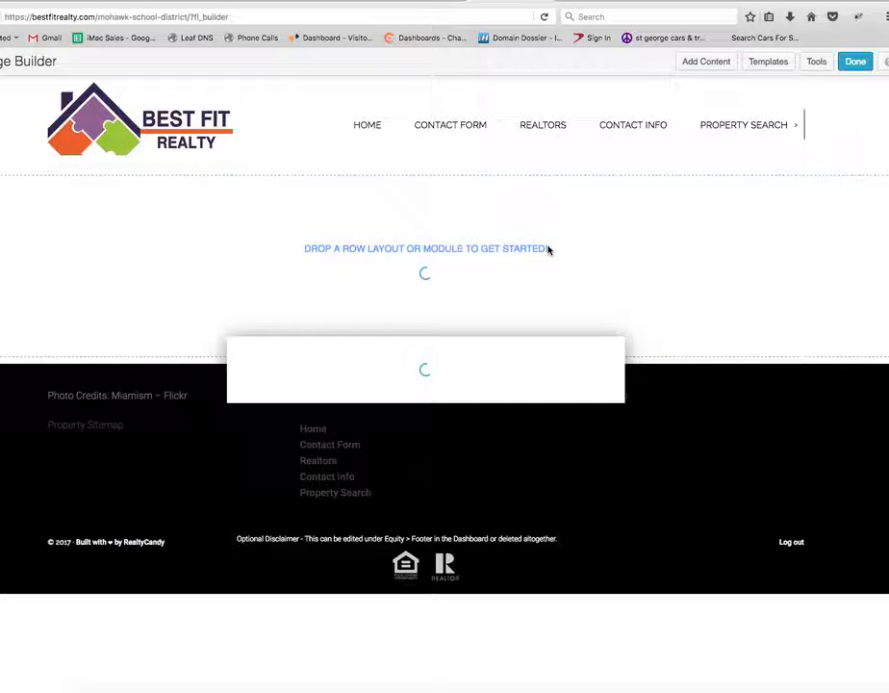
Set the heading text to "Homes for Sale in Mohawk School District".
{"action": "left_click", "coordinate": [474, 275]}
{"action": "type", "text": "Mo"}
{"action": "key", "text": "BackSpace"}
{"action": "key", "text": "BackSpace"}
{"action": "type", "text": "Homes for i"}
{"action": "key", "text": "BackSpace"}
{"action": "type", "text": "sal"}
{"action": "key", "text": "BackSpace"}
{"action": "key", "text": "BackSpace"}
{"action": "key", "text": "BackSpace"}
{"action": "type", "text": "Sale"}
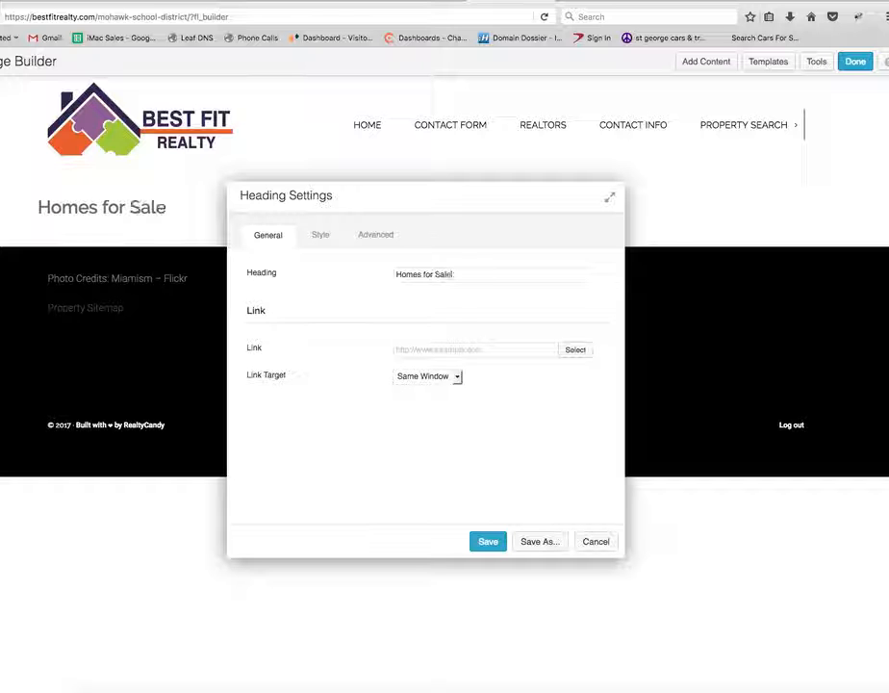
{"action": "type", "text": " in Mohaw"}
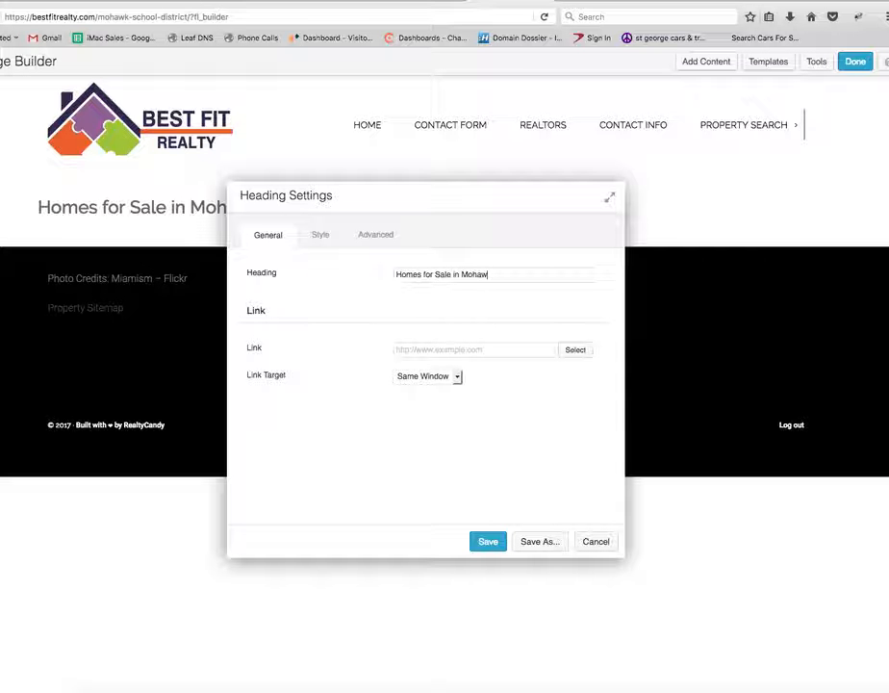
{"action": "type", "text": "k School Distric"}
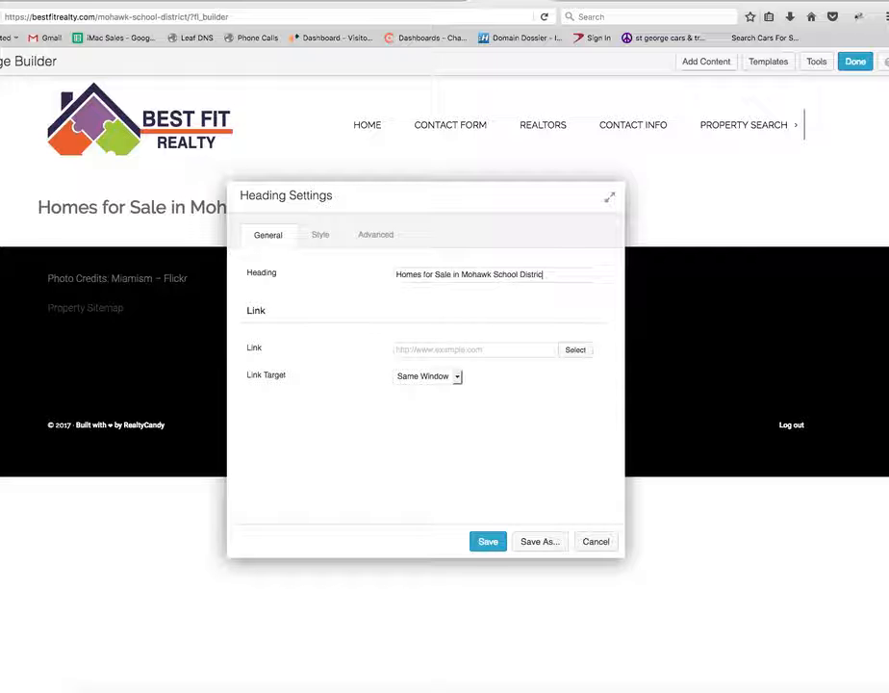
{"action": "type", "text": "t"}
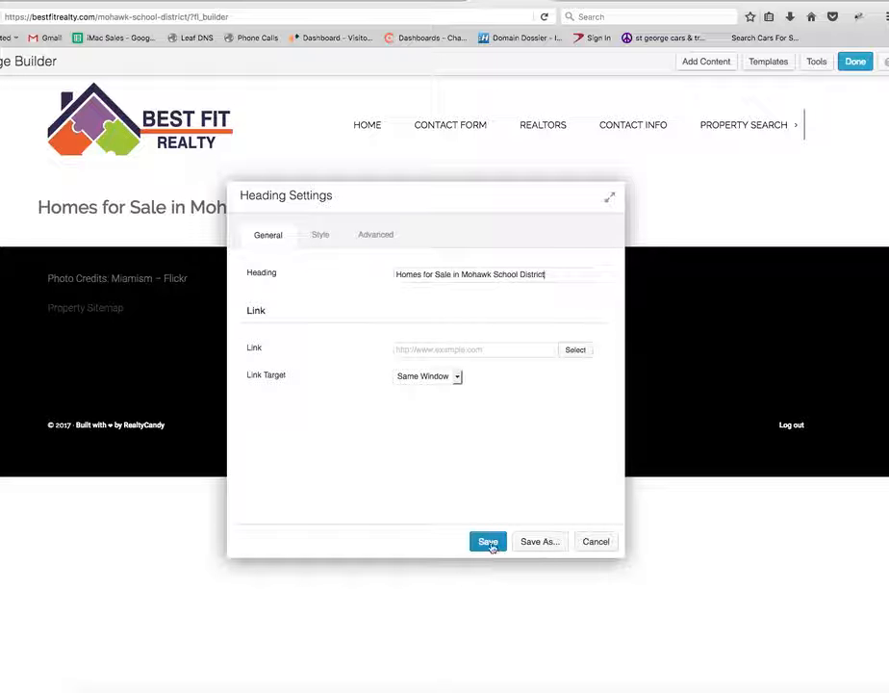
Style the heading with Center alignment and the h1 HTML tag.
{"action": "left_click", "coordinate": [320, 235]}
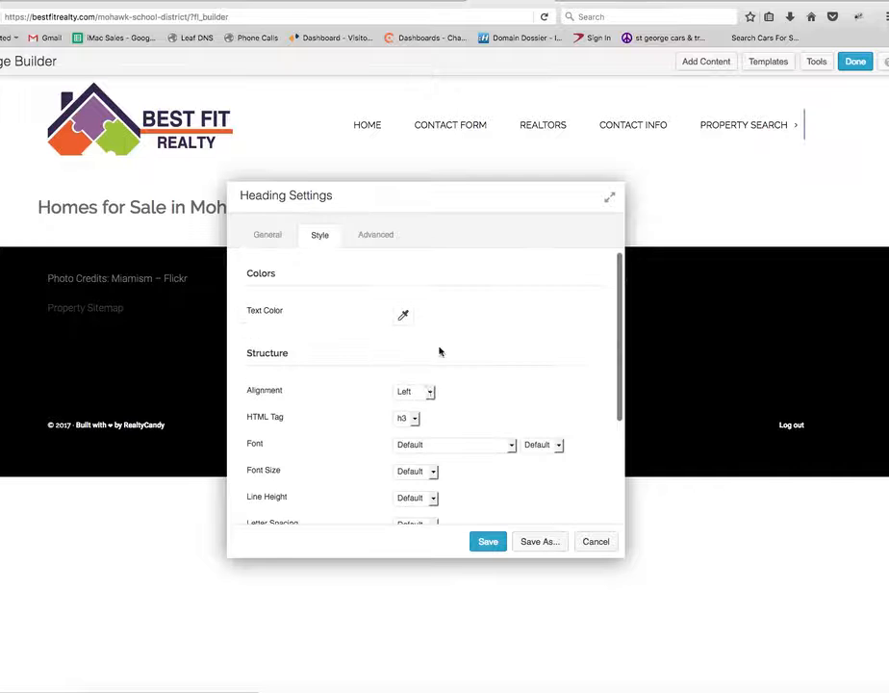
{"action": "left_click", "coordinate": [432, 392]}
{"action": "left_click", "coordinate": [431, 401]}
{"action": "left_click", "coordinate": [414, 419]}
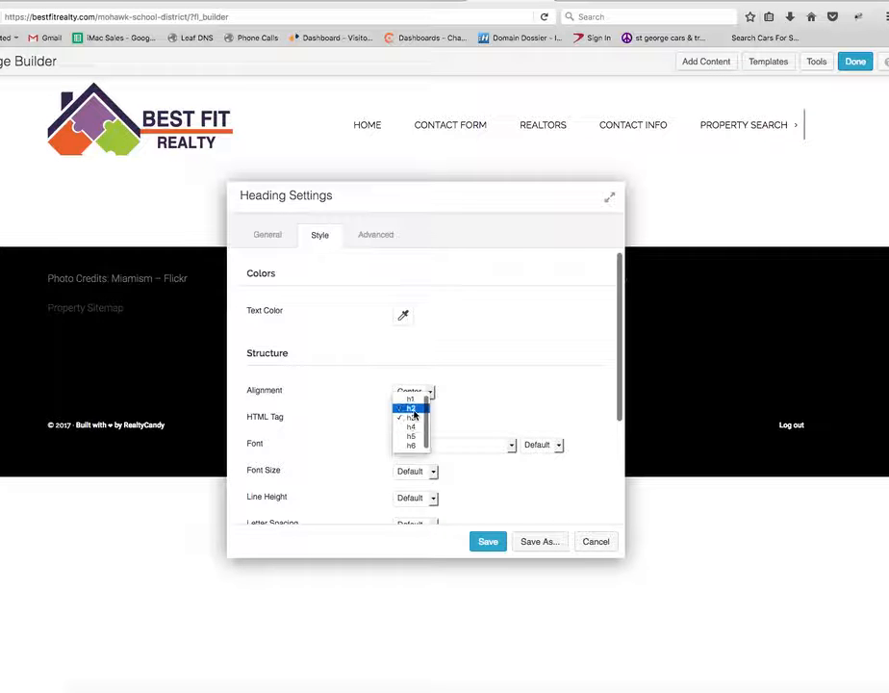
{"action": "left_click", "coordinate": [412, 400]}
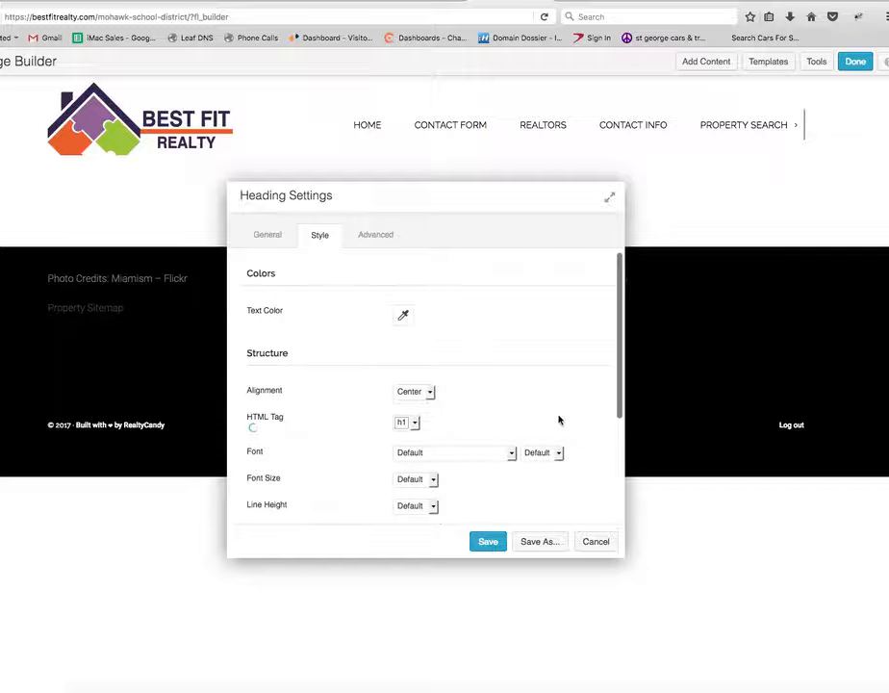
Save the heading settings and add a Text Editor module from the basic modules below the heading.
{"action": "scroll", "coordinate": [592, 471], "scroll_direction": "down", "scroll_amount": 5}
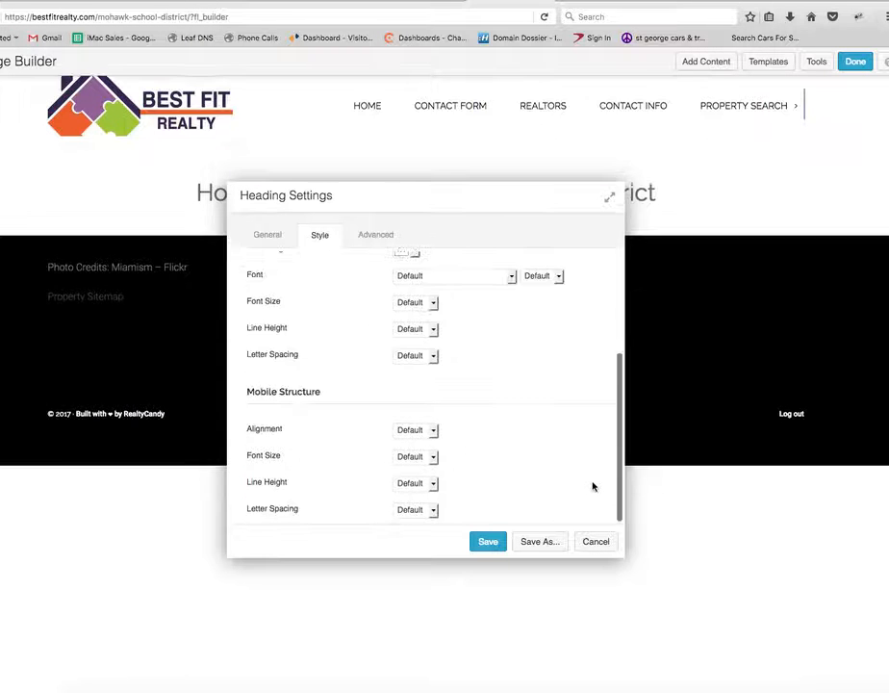
{"action": "left_click", "coordinate": [487, 545]}
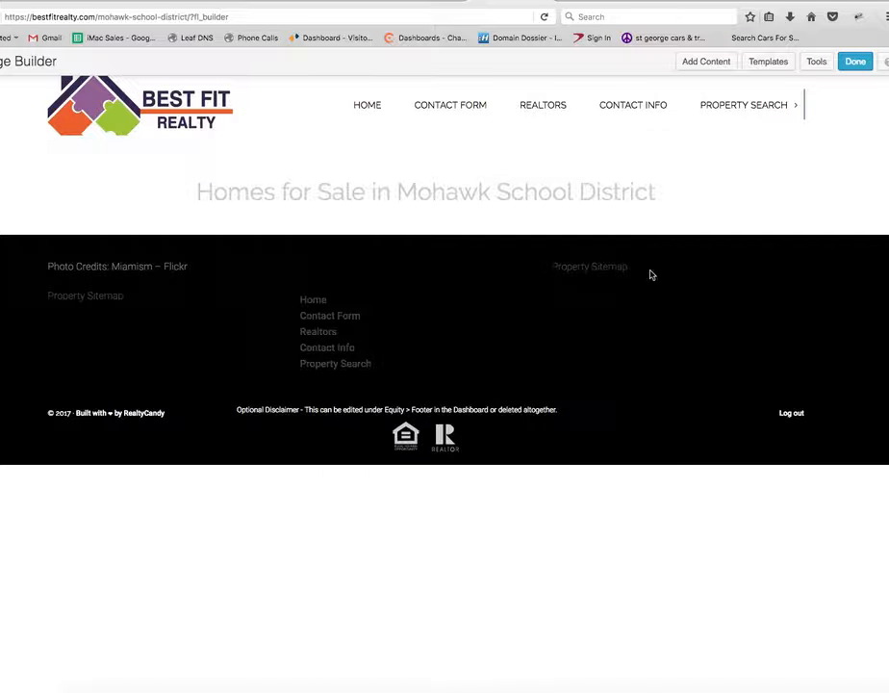
{"action": "left_click", "coordinate": [722, 67]}
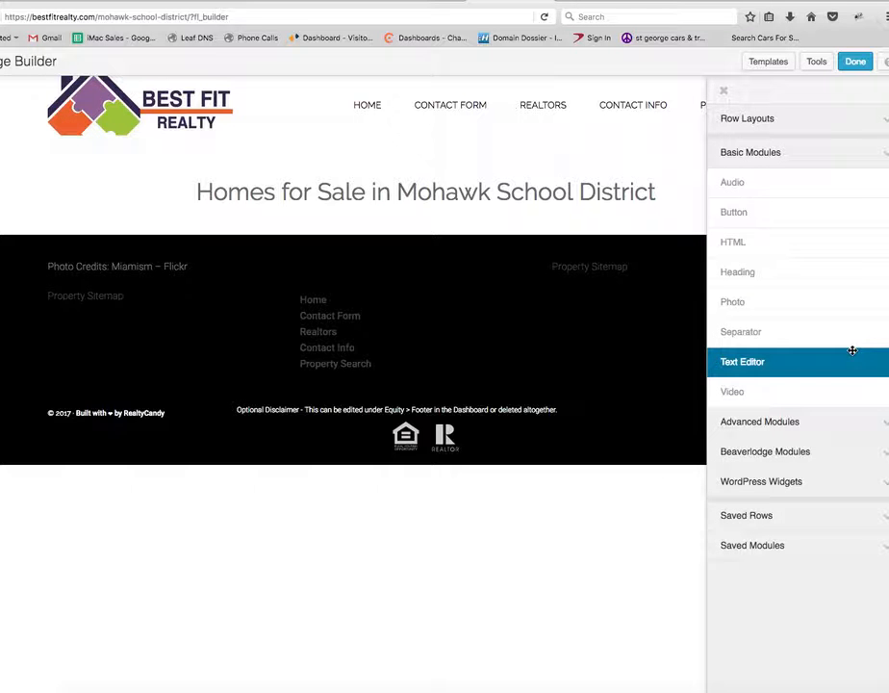
{"action": "left_click_drag", "start_coordinate": [851, 353], "coordinate": [522, 274]}
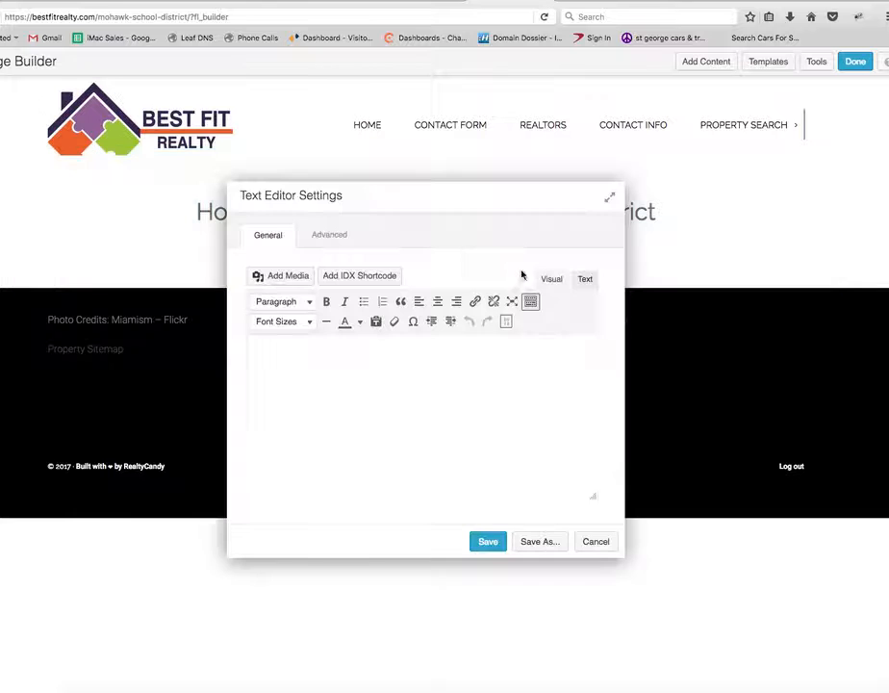
Enter "Mohawk School District is one of the most desirable school districts in our area. This is because...." as the module's text and save it.
{"action": "left_click", "coordinate": [435, 401]}
{"action": "type", "text": "Moon"}
{"action": "key", "text": "BackSpace"}
{"action": "key", "text": "BackSpace"}
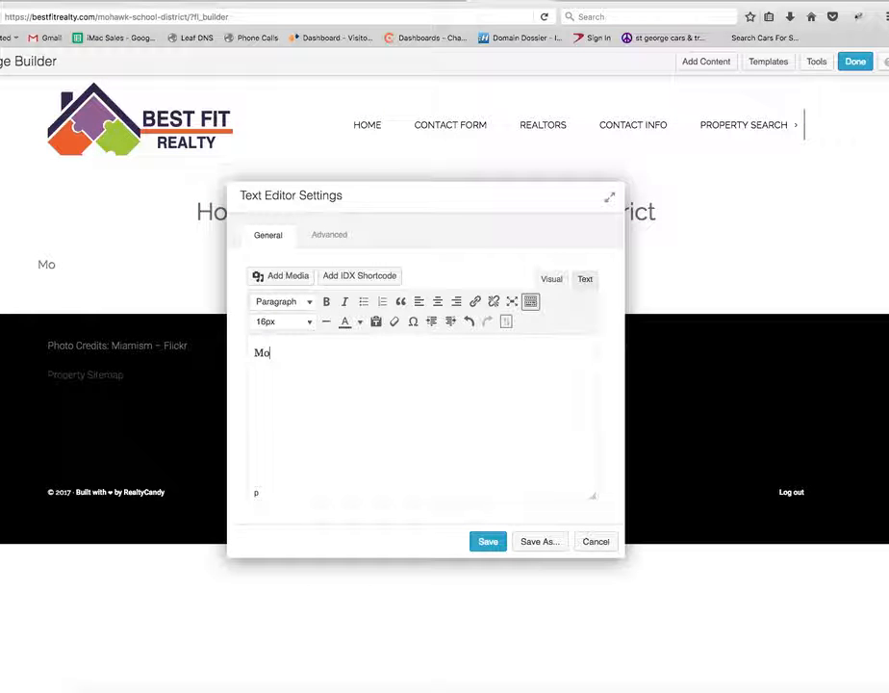
{"action": "type", "text": "ha"}
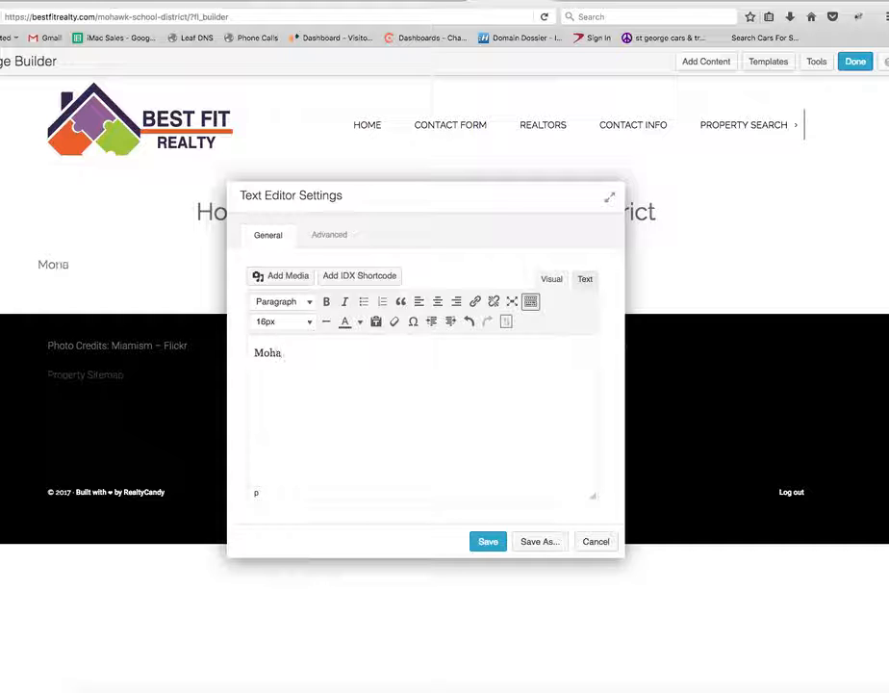
{"action": "type", "text": "wk School District is"}
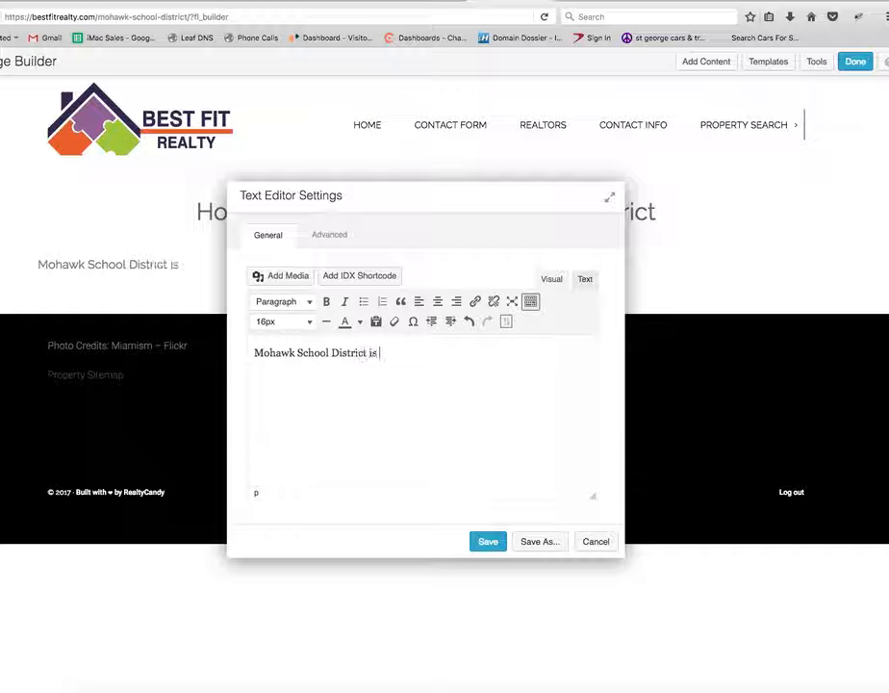
{"action": "type", "text": " one of the most de"}
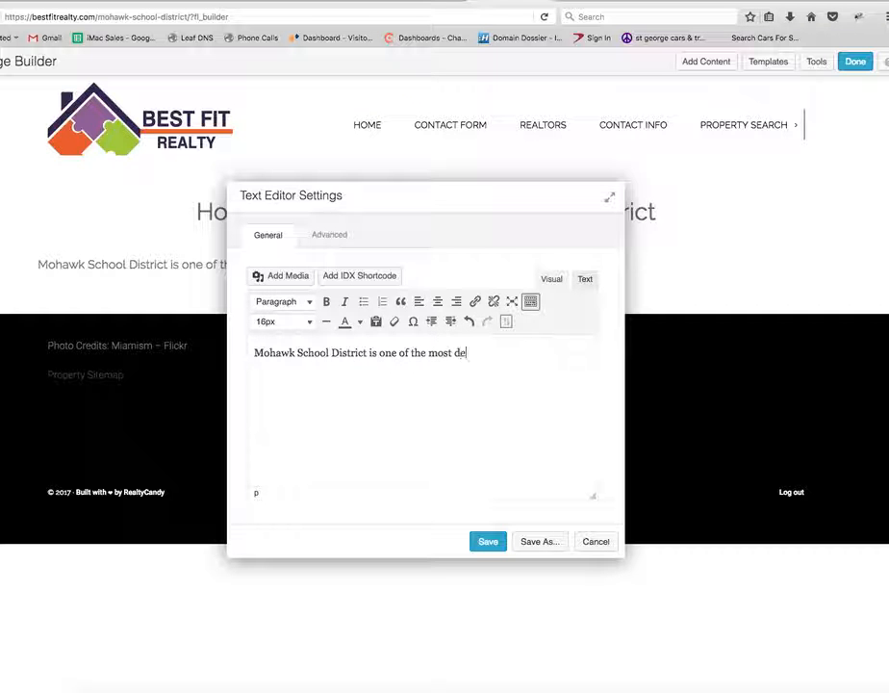
{"action": "type", "text": "sireable"}
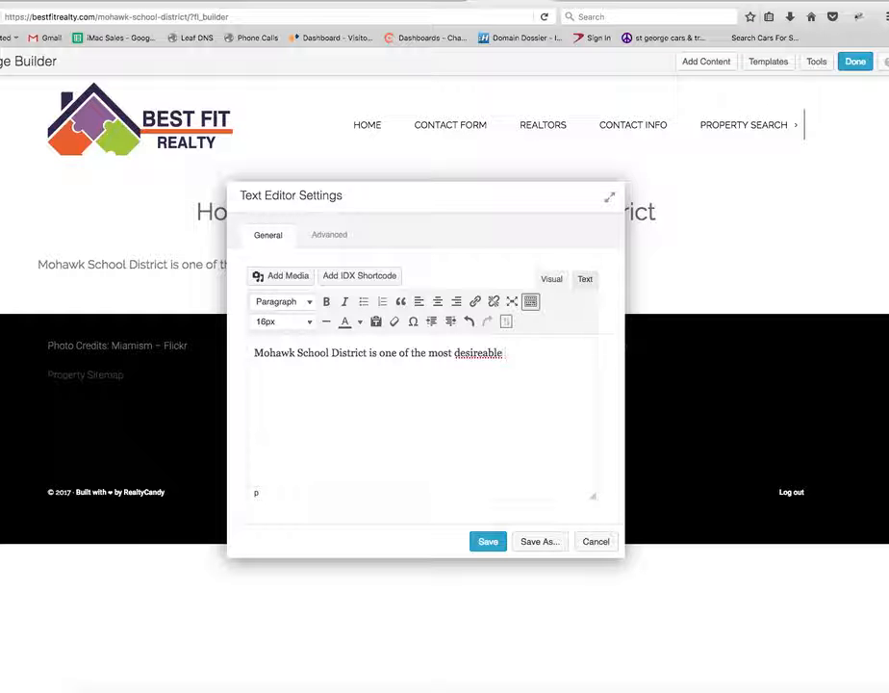
{"action": "left_click", "coordinate": [480, 353]}
{"action": "key", "text": "BackSpace"}
{"action": "type", "text": "school dis"}
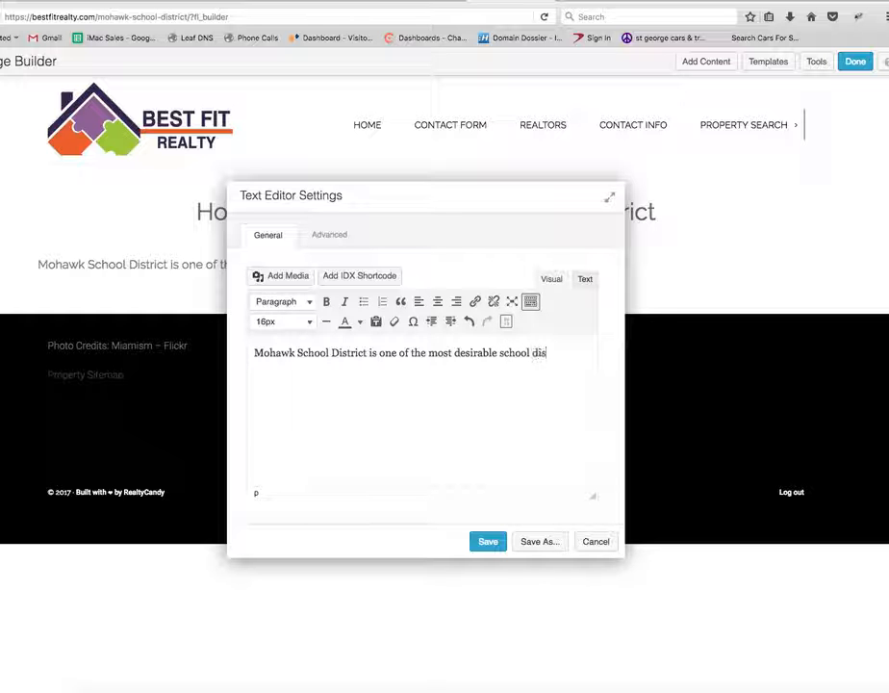
{"action": "type", "text": "tricts in our area"}
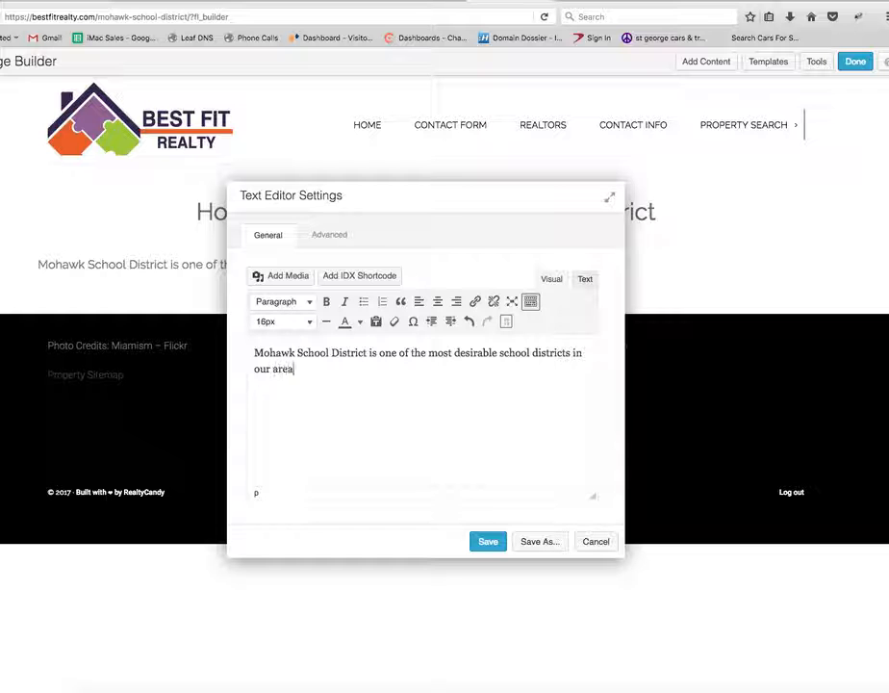
{"action": "type", "text": ".  This is because"}
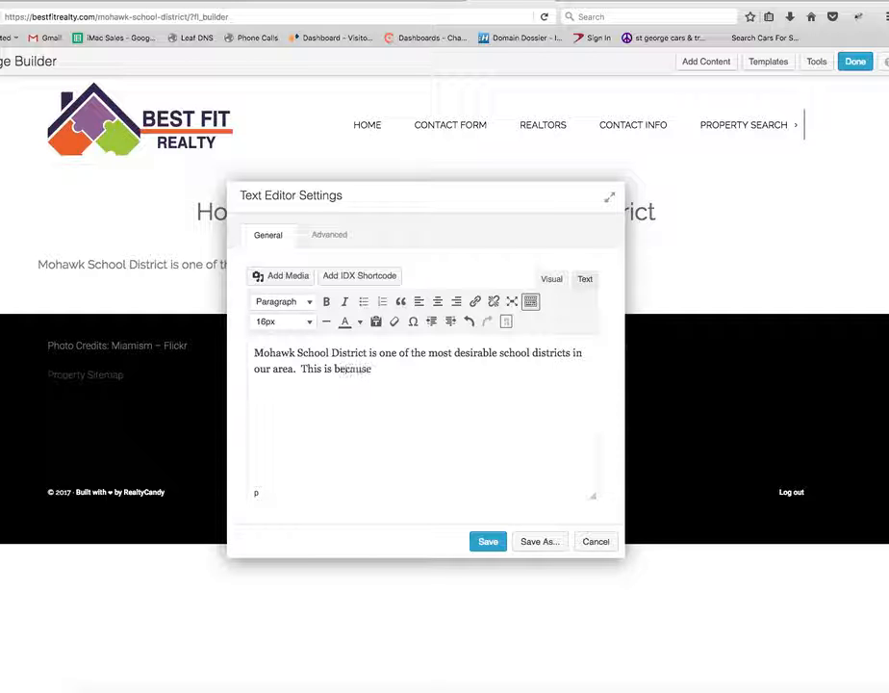
{"action": "type", "text": "...."}
{"action": "left_click", "coordinate": [491, 540]}
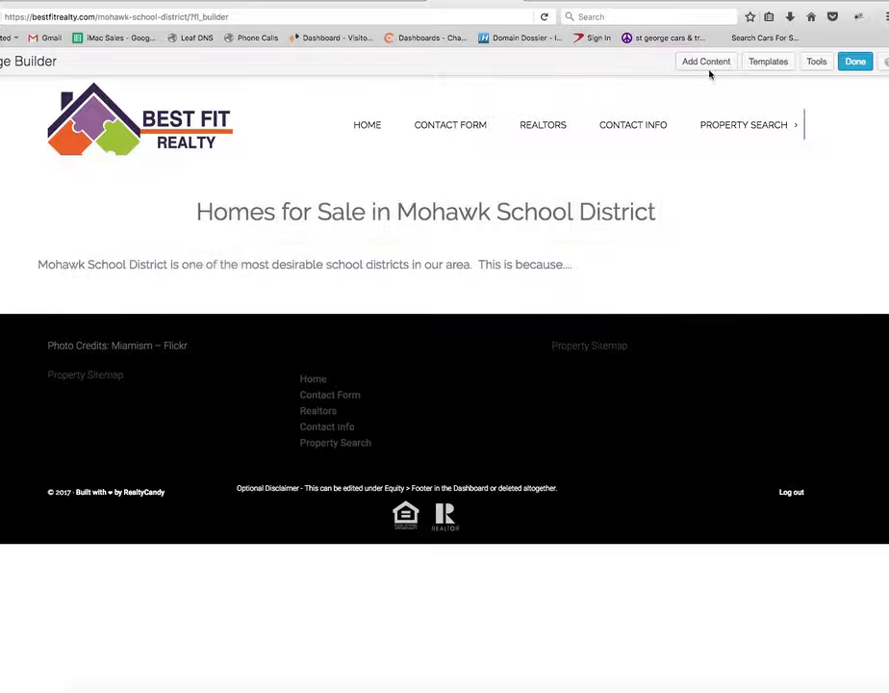
Switch to the IDX Broker dashboard in the other browser and open the page for adding a new widget.
{"action": "left_click", "coordinate": [368, 691]}
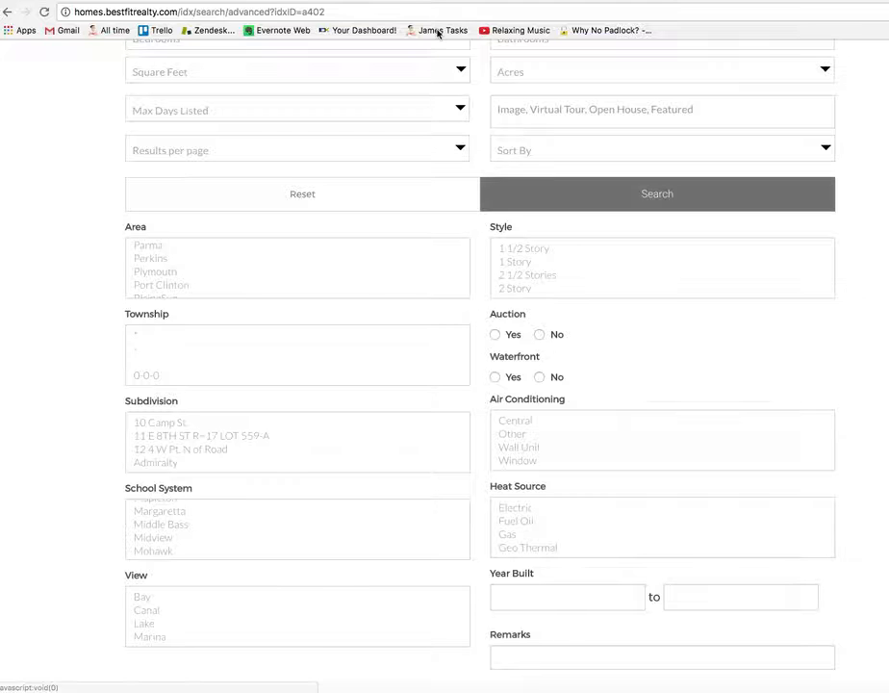
{"action": "left_click", "coordinate": [292, 2]}
{"action": "left_click", "coordinate": [354, 190]}
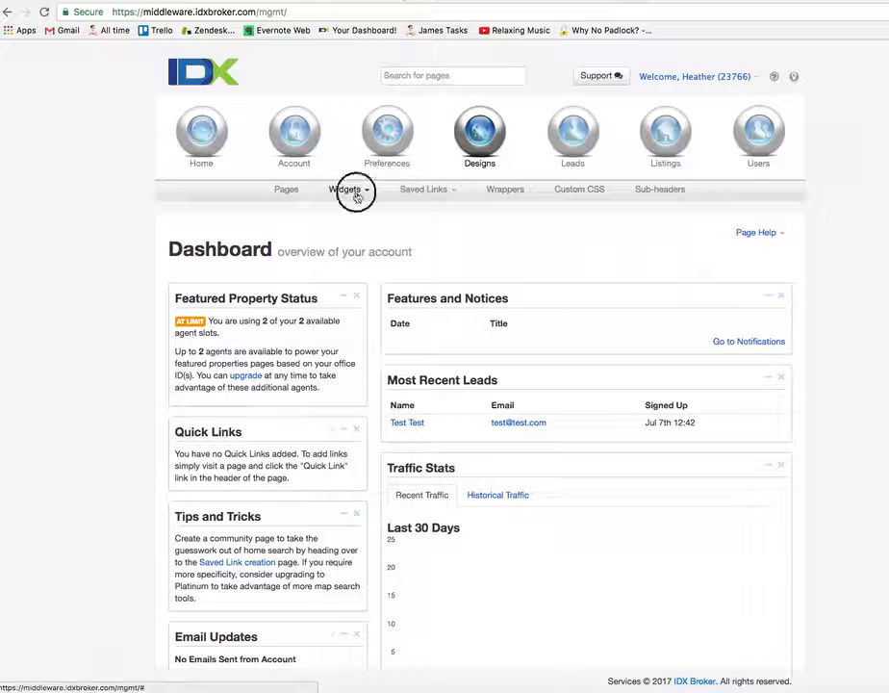
{"action": "left_click", "coordinate": [348, 228]}
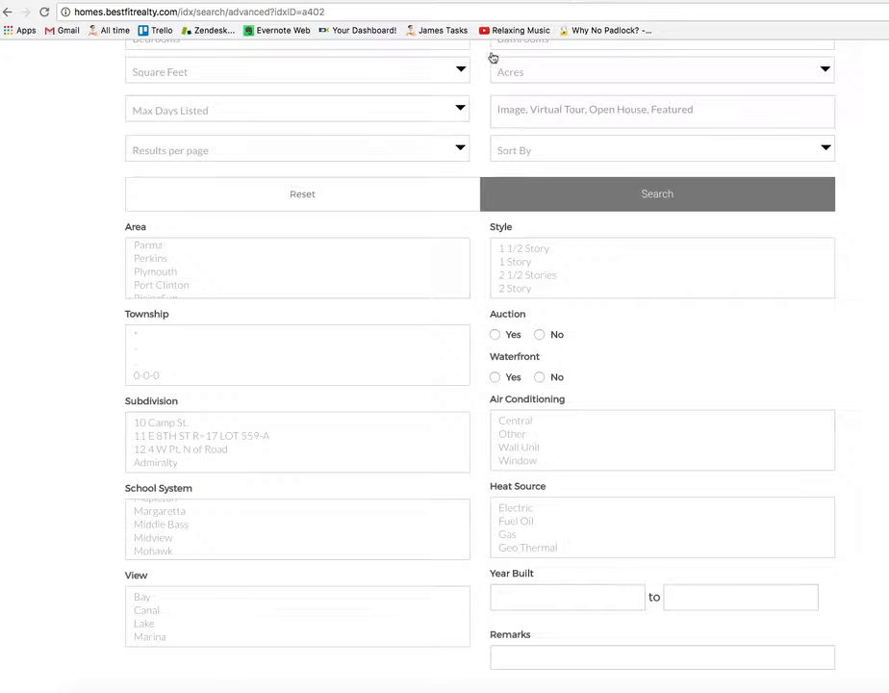
{"action": "scroll", "coordinate": [452, 115], "scroll_direction": "up", "scroll_amount": 5}
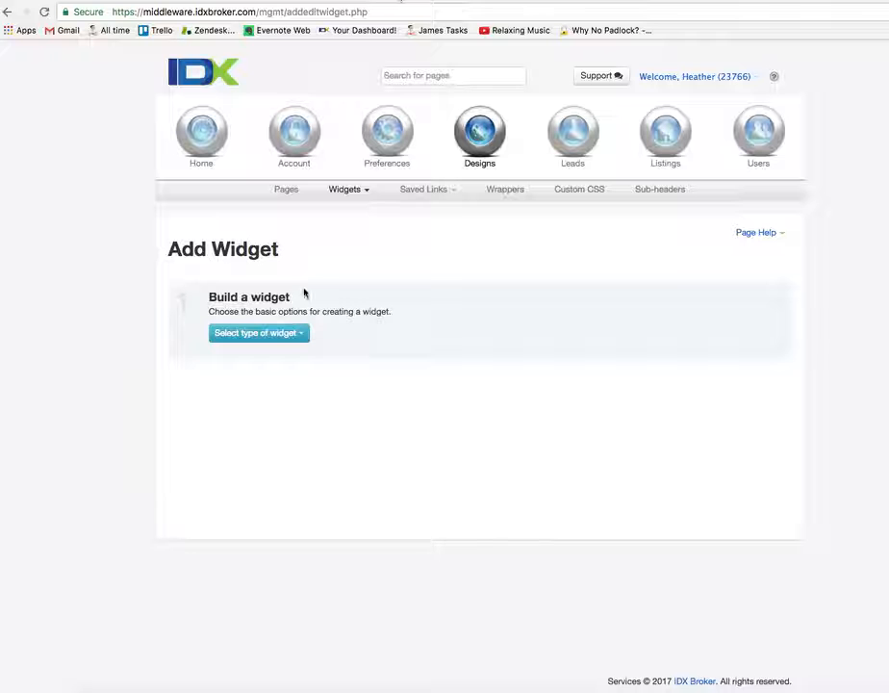
Make the new widget a Showcase that features properties from a Custom Search using the Advanced Search page.
{"action": "left_click", "coordinate": [292, 333]}
{"action": "left_click", "coordinate": [288, 374]}
{"action": "left_click", "coordinate": [435, 334]}
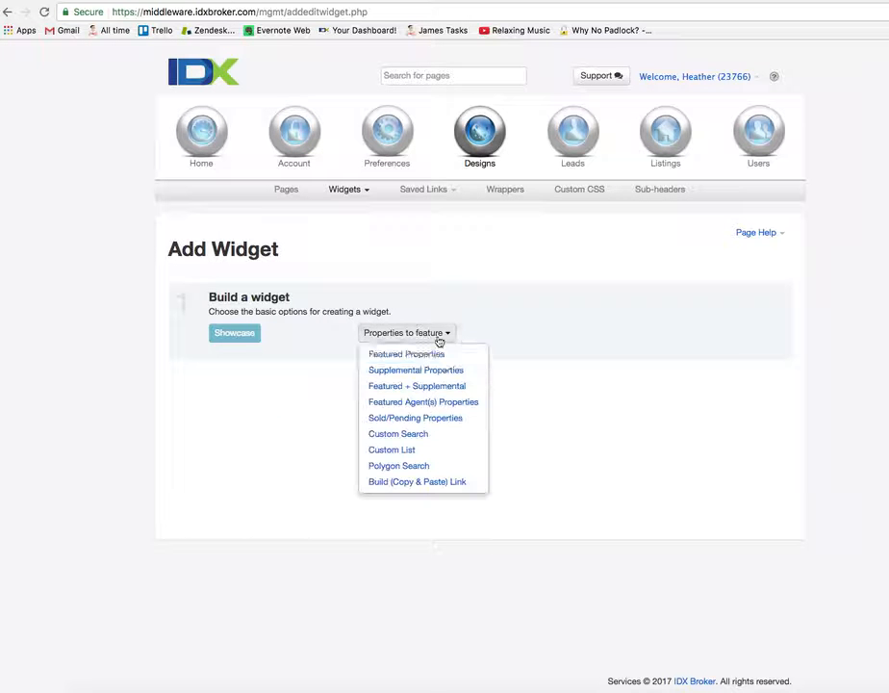
{"action": "left_click", "coordinate": [450, 436]}
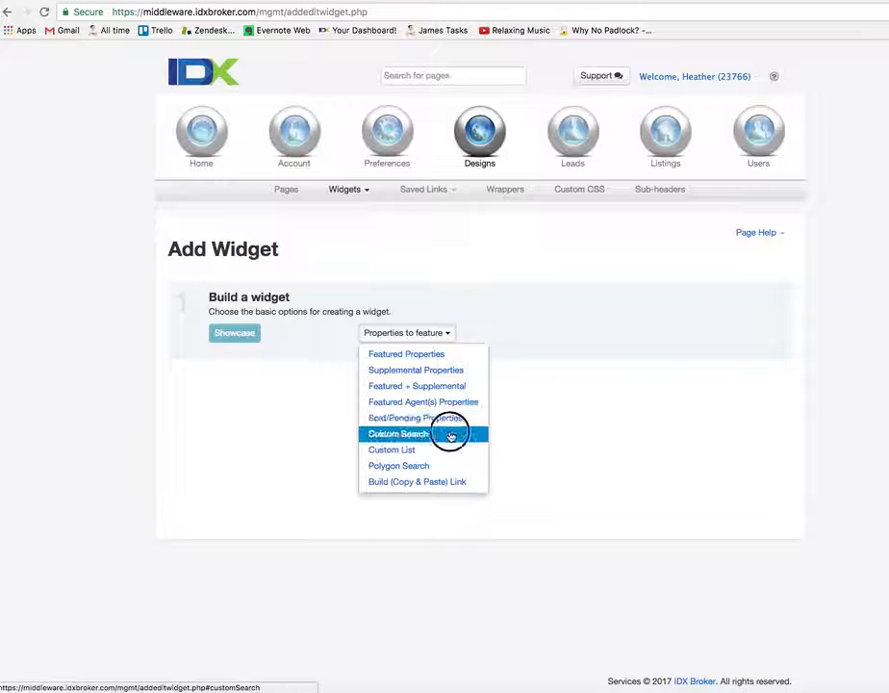
{"action": "left_click", "coordinate": [646, 337]}
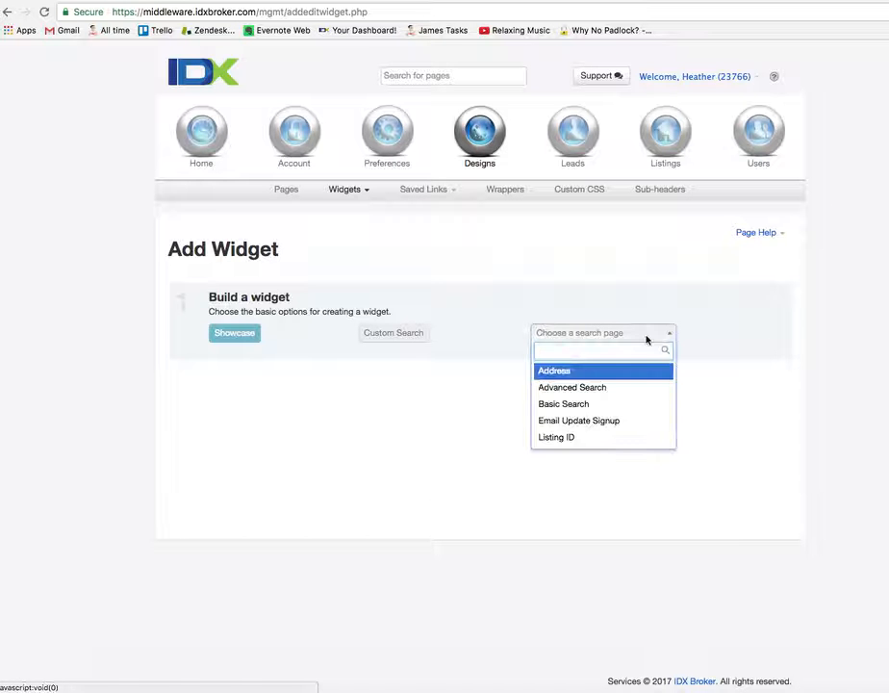
{"action": "left_click", "coordinate": [640, 387]}
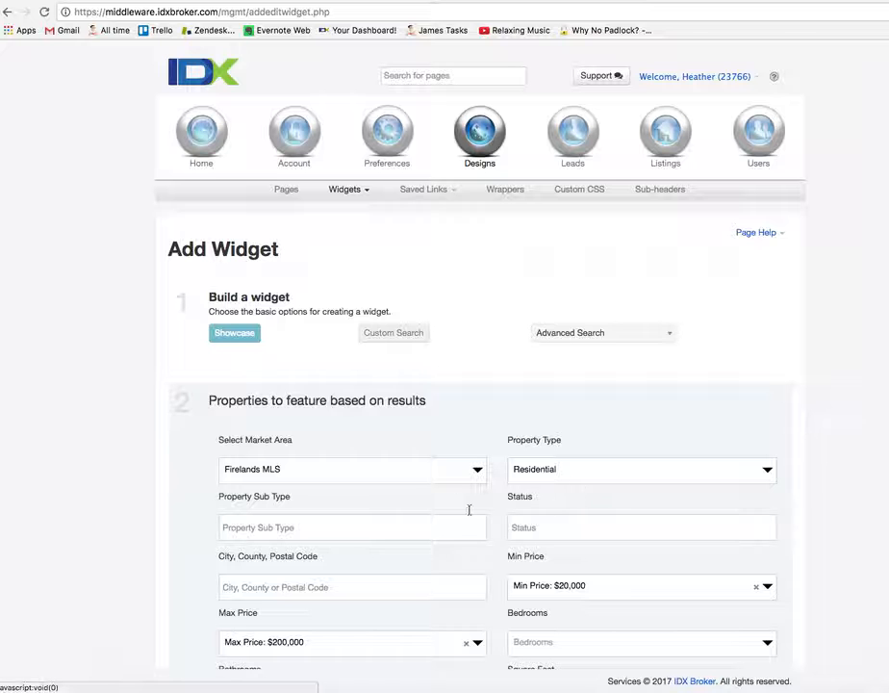
Limit the widget's featured properties to the Mohawk school system.
{"action": "scroll", "coordinate": [471, 519], "scroll_direction": "down", "scroll_amount": 5}
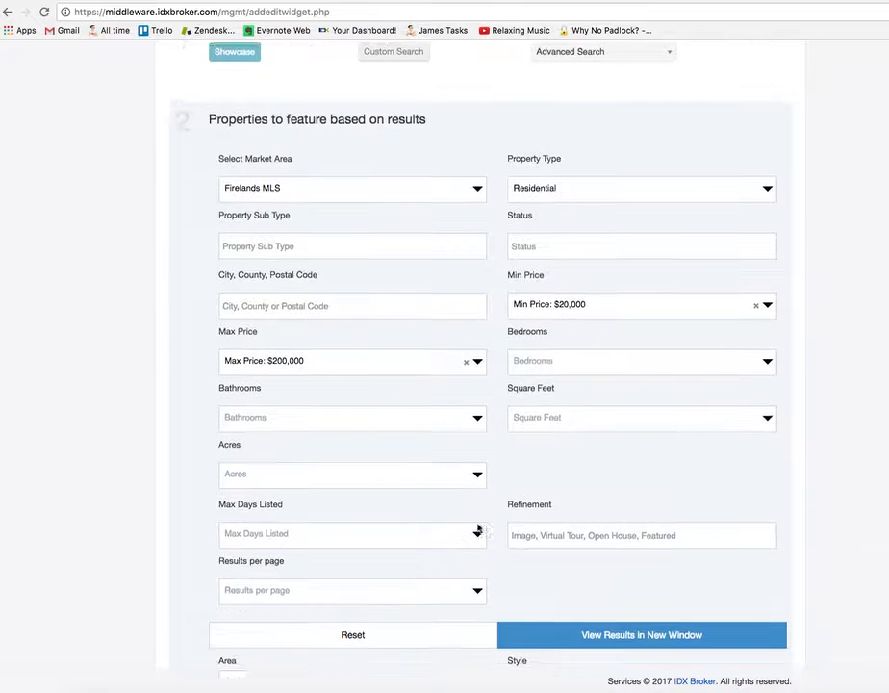
{"action": "scroll", "coordinate": [478, 530], "scroll_direction": "down", "scroll_amount": 1}
{"action": "scroll", "coordinate": [578, 494], "scroll_direction": "down", "scroll_amount": 6}
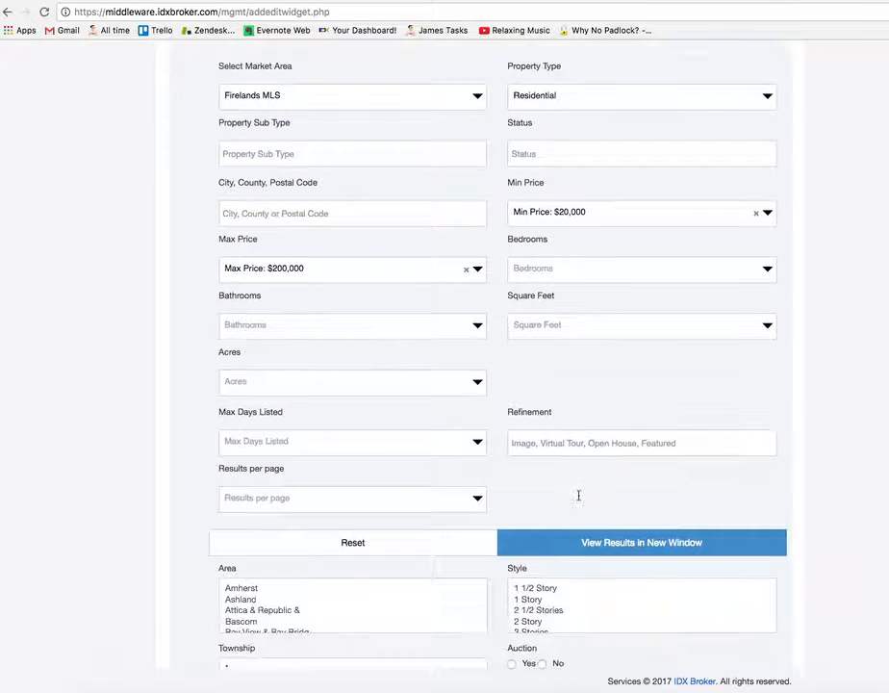
{"action": "scroll", "coordinate": [481, 549], "scroll_direction": "down", "scroll_amount": 3}
{"action": "scroll", "coordinate": [490, 586], "scroll_direction": "down", "scroll_amount": 5}
{"action": "scroll", "coordinate": [384, 448], "scroll_direction": "down", "scroll_amount": 10}
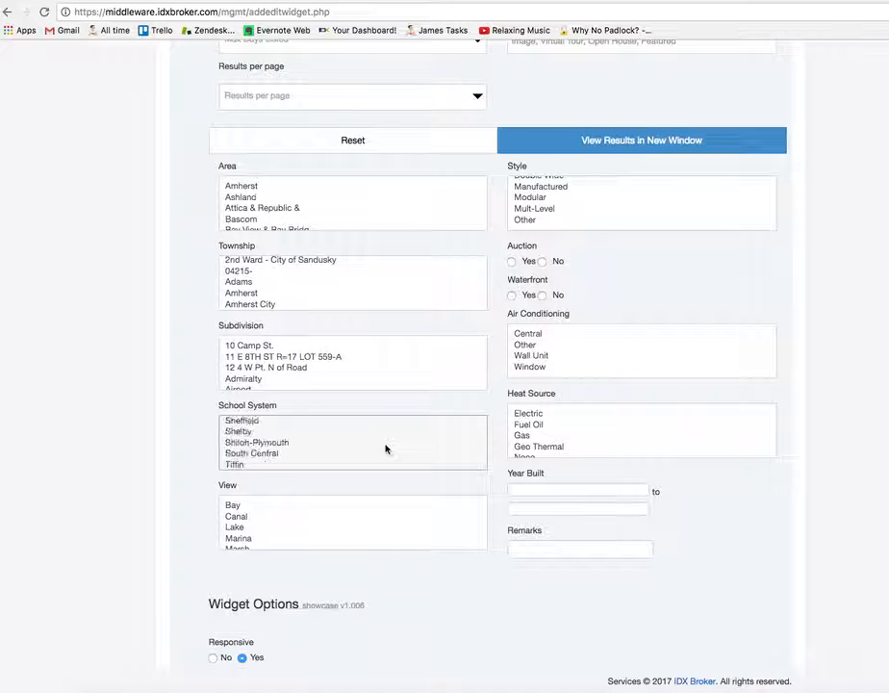
{"action": "scroll", "coordinate": [384, 448], "scroll_direction": "up", "scroll_amount": 1}
{"action": "scroll", "coordinate": [385, 448], "scroll_direction": "up", "scroll_amount": 5}
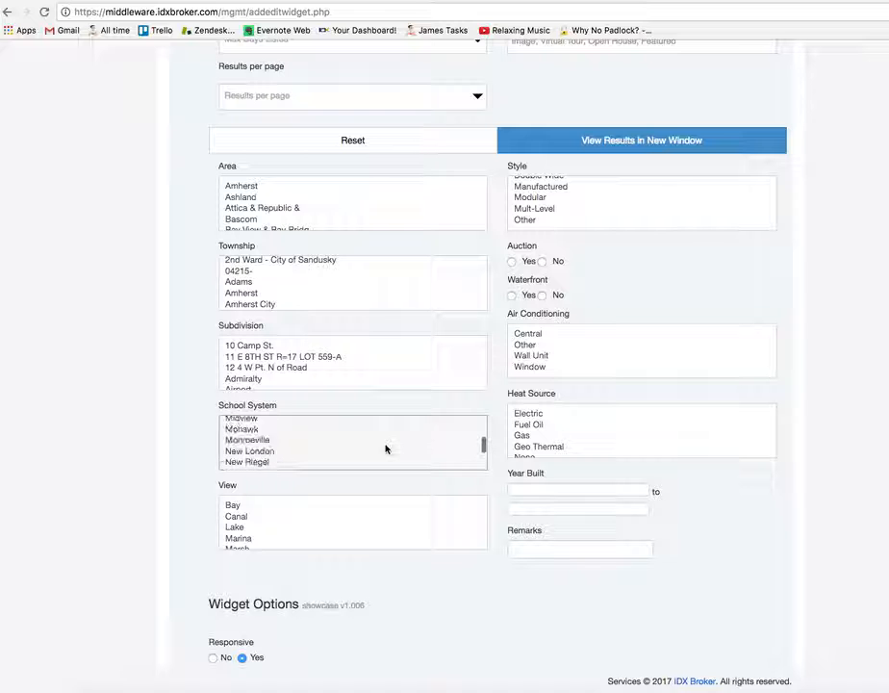
{"action": "left_click", "coordinate": [230, 435]}
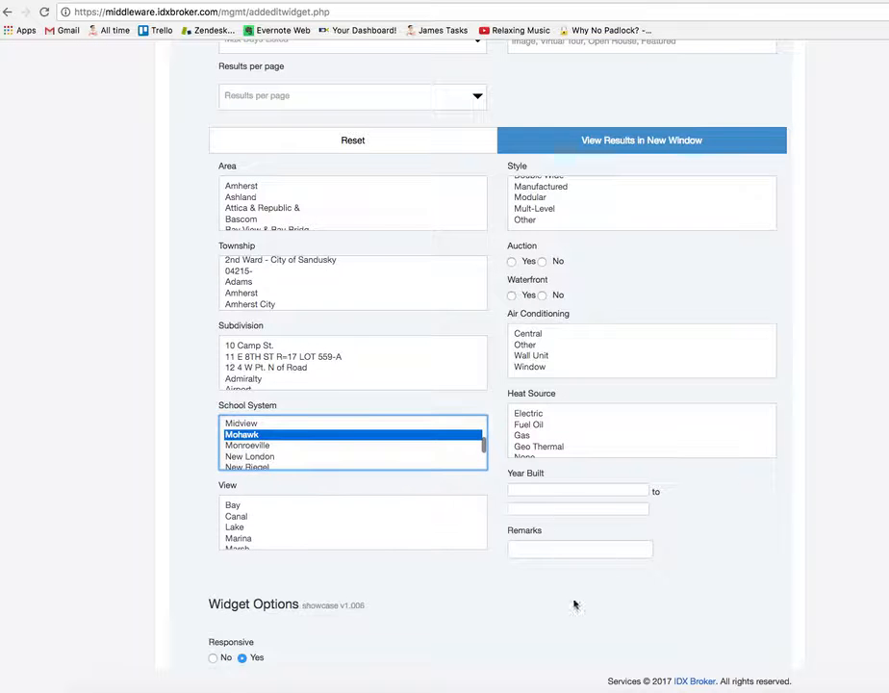
Keep the widget's sorting order at Newest Listings and name the widget "Firelands Mohawk Schools".
{"action": "scroll", "coordinate": [570, 606], "scroll_direction": "down", "scroll_amount": 4}
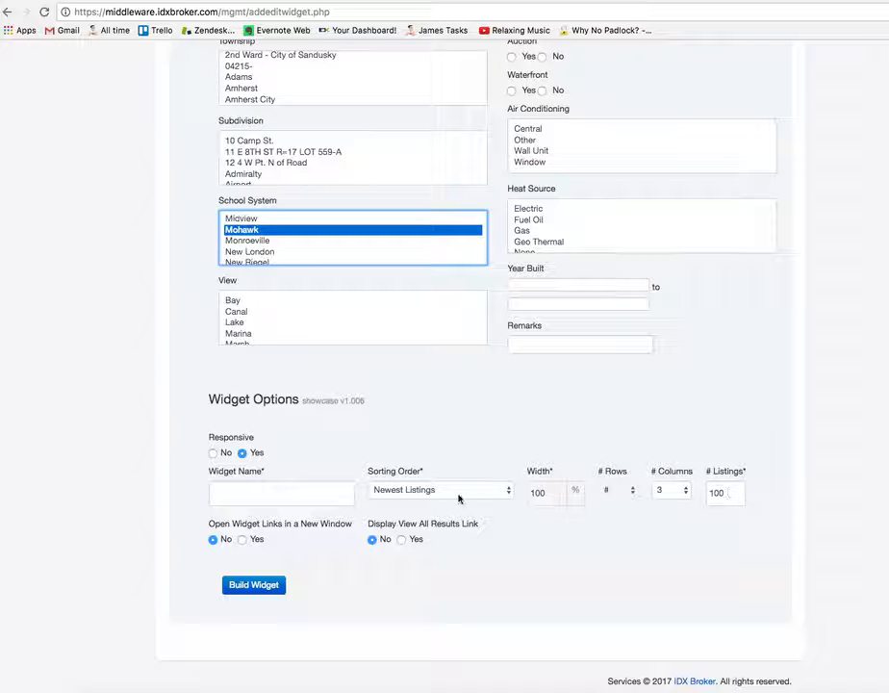
{"action": "left_click", "coordinate": [444, 492]}
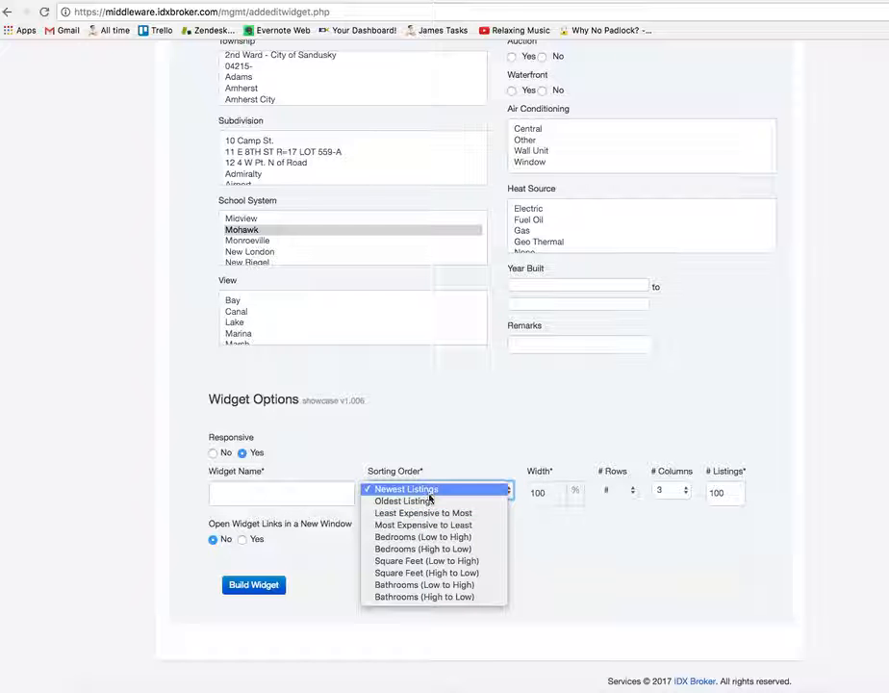
{"action": "left_click", "coordinate": [565, 551]}
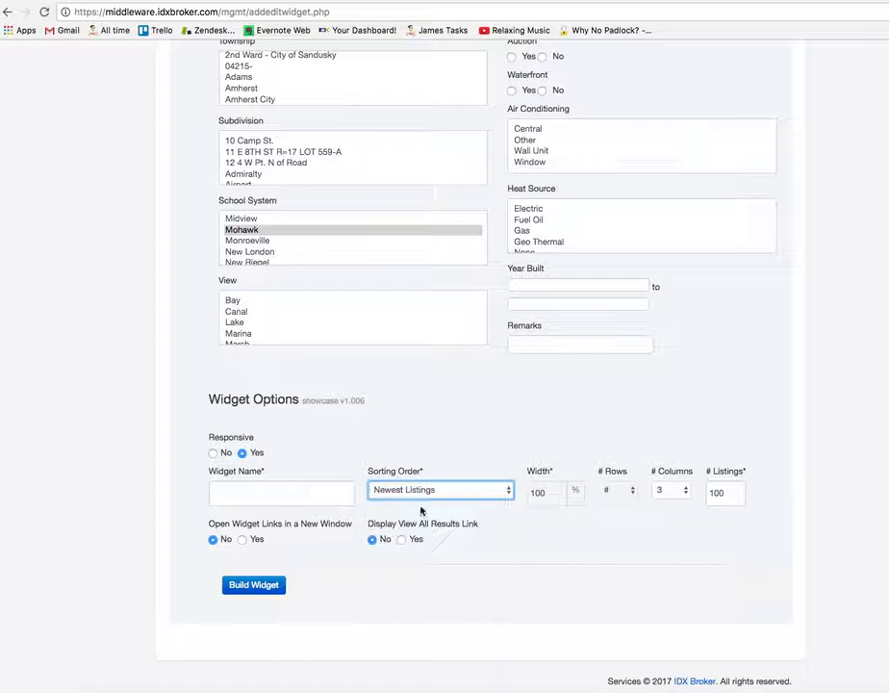
{"action": "left_click", "coordinate": [323, 497]}
{"action": "type", "text": "R"}
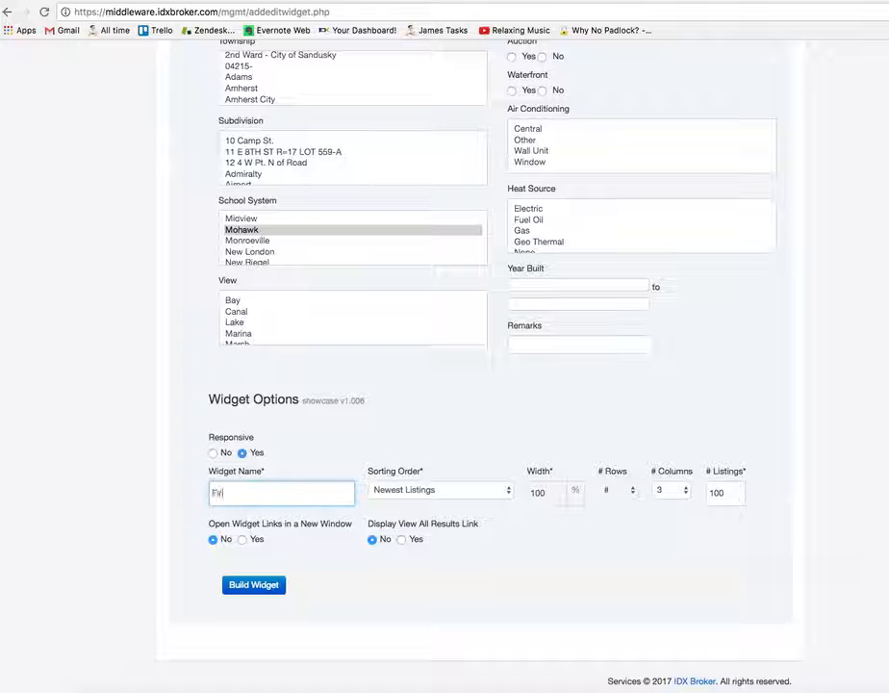
{"action": "type", "text": "irelands Mohawk Schools"}
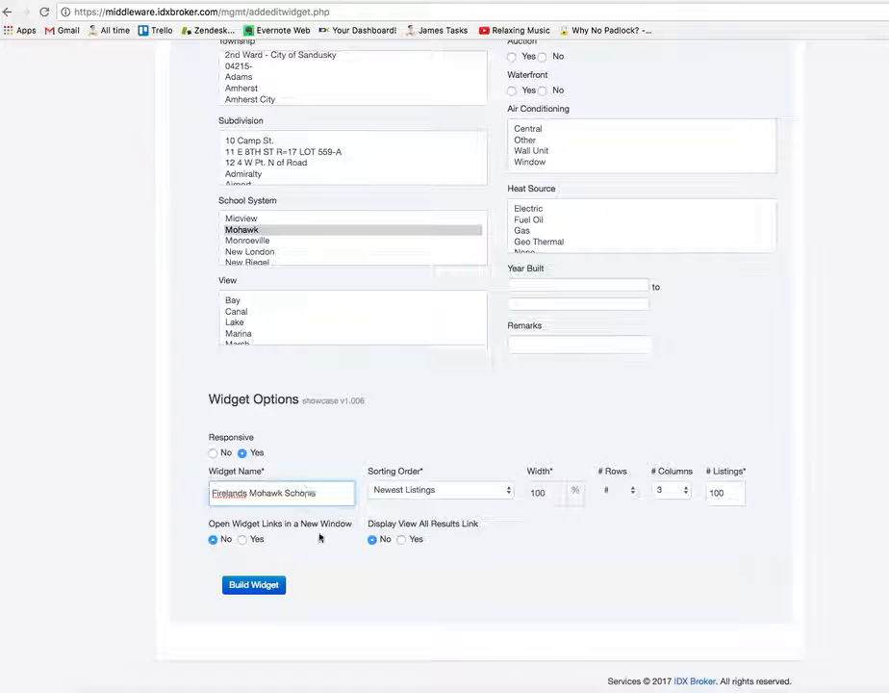
Build the widget and open its preview to look over the showcased listings.
{"action": "left_click", "coordinate": [248, 587]}
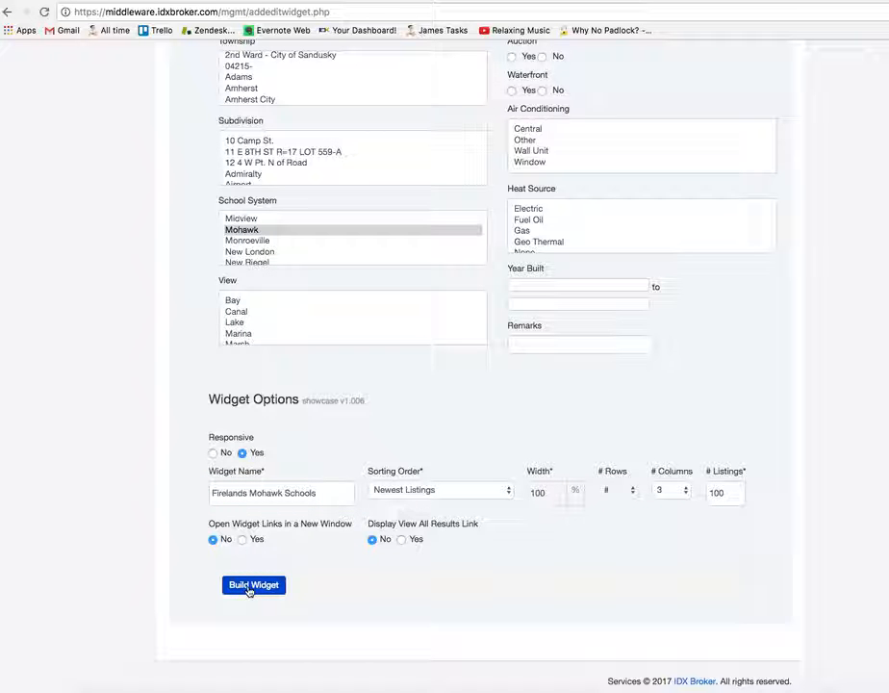
{"action": "left_click", "coordinate": [248, 589]}
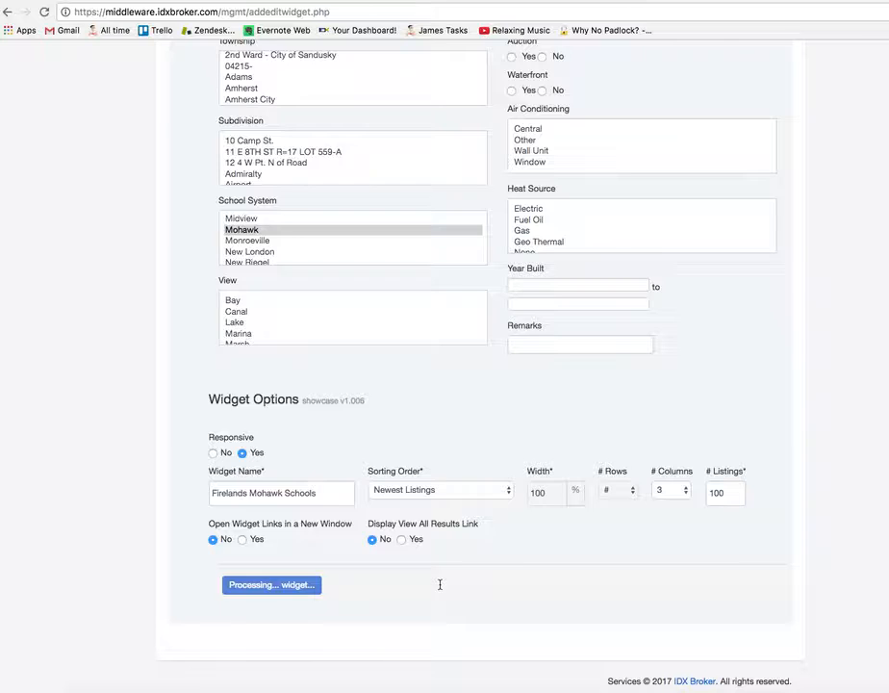
{"action": "left_click", "coordinate": [267, 588]}
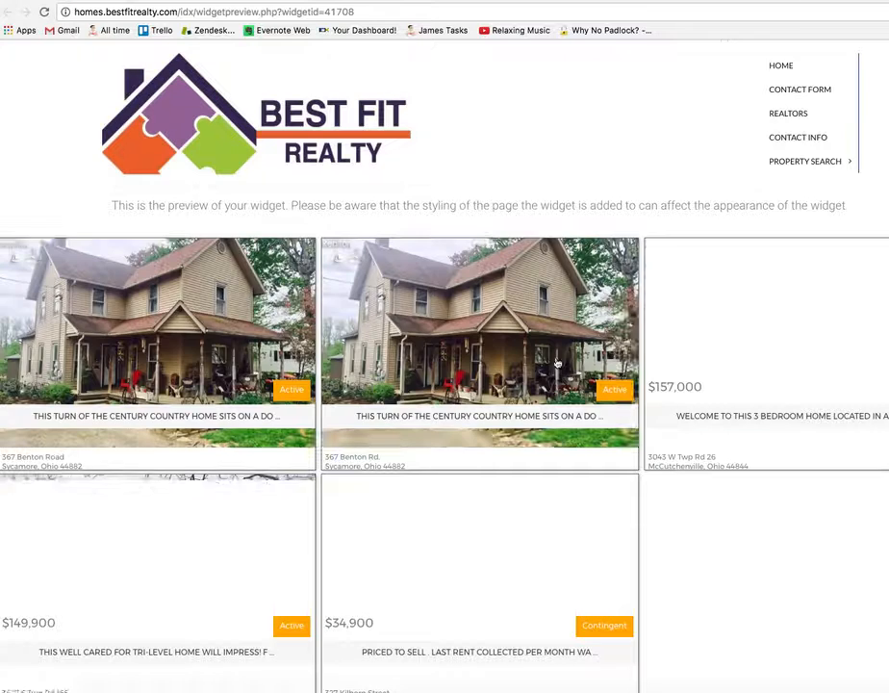
{"action": "scroll", "coordinate": [556, 366], "scroll_direction": "down", "scroll_amount": 3}
{"action": "scroll", "coordinate": [556, 379], "scroll_direction": "up", "scroll_amount": 3}
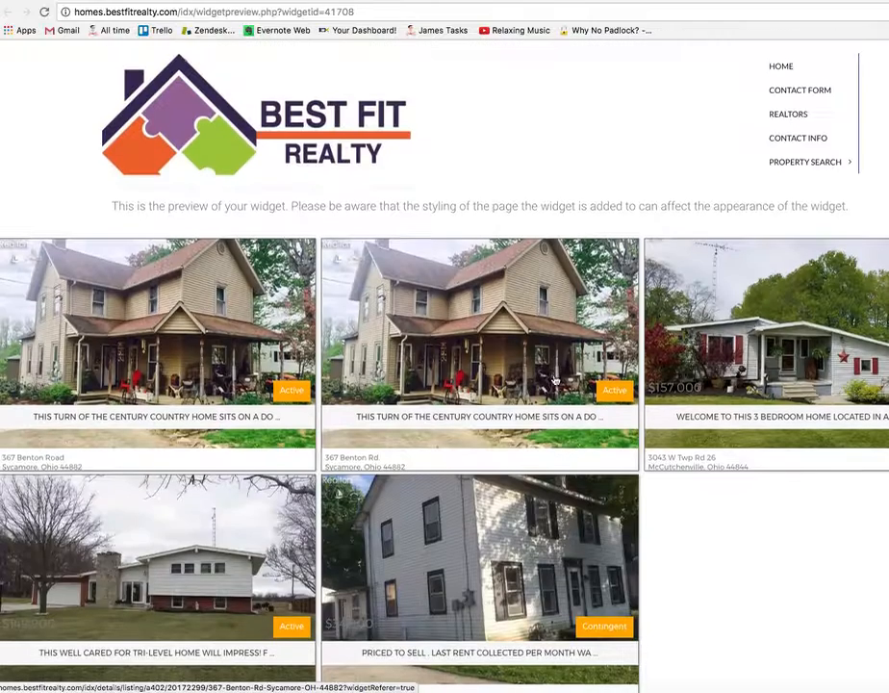
Copy the script in the preview's Widget Code section and switch back to the WordPress Page Builder.
{"action": "scroll", "coordinate": [440, 236], "scroll_direction": "down", "scroll_amount": 8}
{"action": "scroll", "coordinate": [126, 282], "scroll_direction": "up", "scroll_amount": 1}
{"action": "left_click_drag", "start_coordinate": [6, 413], "coordinate": [736, 416]}
{"action": "key", "text": "super+c"}
{"action": "key", "text": "super+Tab"}
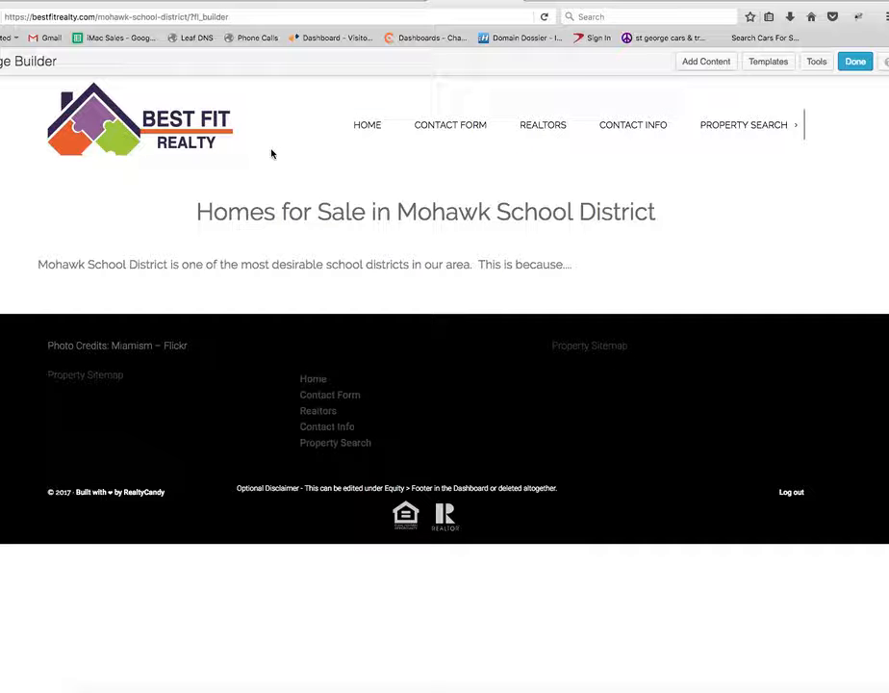
Add a Text Editor module below the school district paragraph, save it with the copied widget script as its raw text, and review the listings.
{"action": "left_click", "coordinate": [724, 62]}
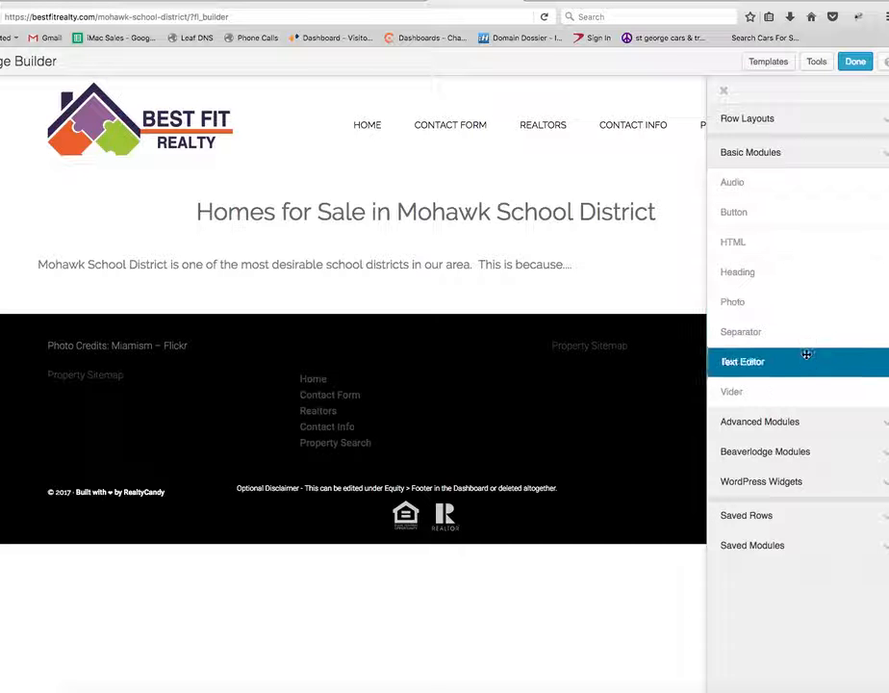
{"action": "left_click_drag", "start_coordinate": [811, 358], "coordinate": [403, 333]}
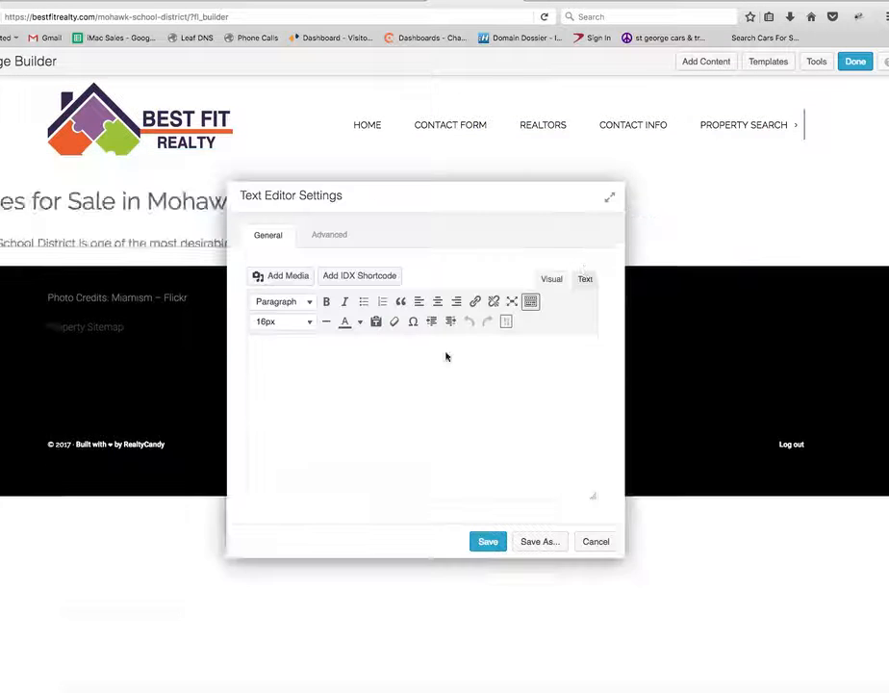
{"action": "left_click", "coordinate": [586, 283]}
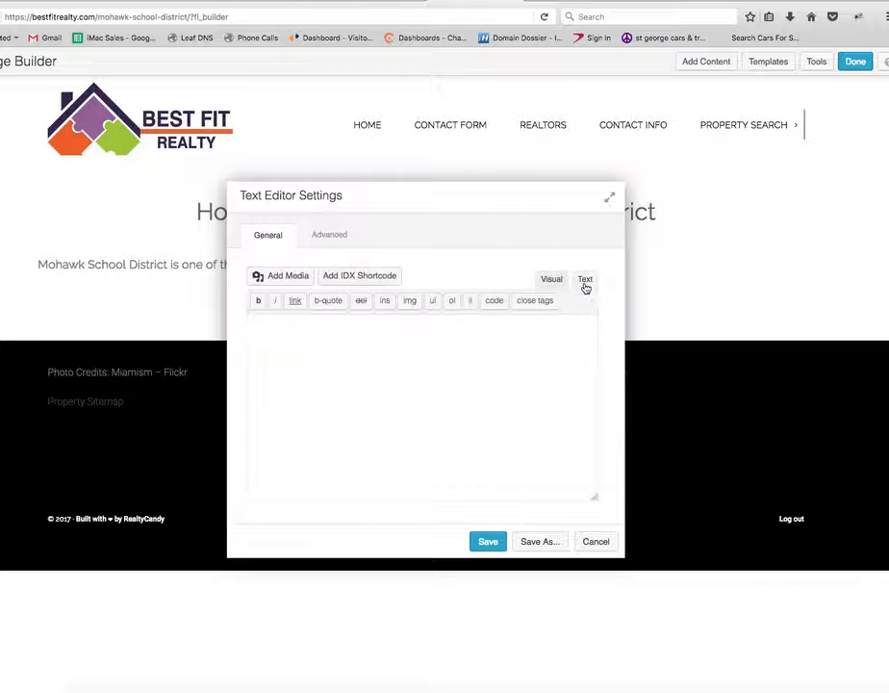
{"action": "left_click", "coordinate": [442, 365]}
{"action": "key", "text": "super+v"}
{"action": "left_click", "coordinate": [491, 542]}
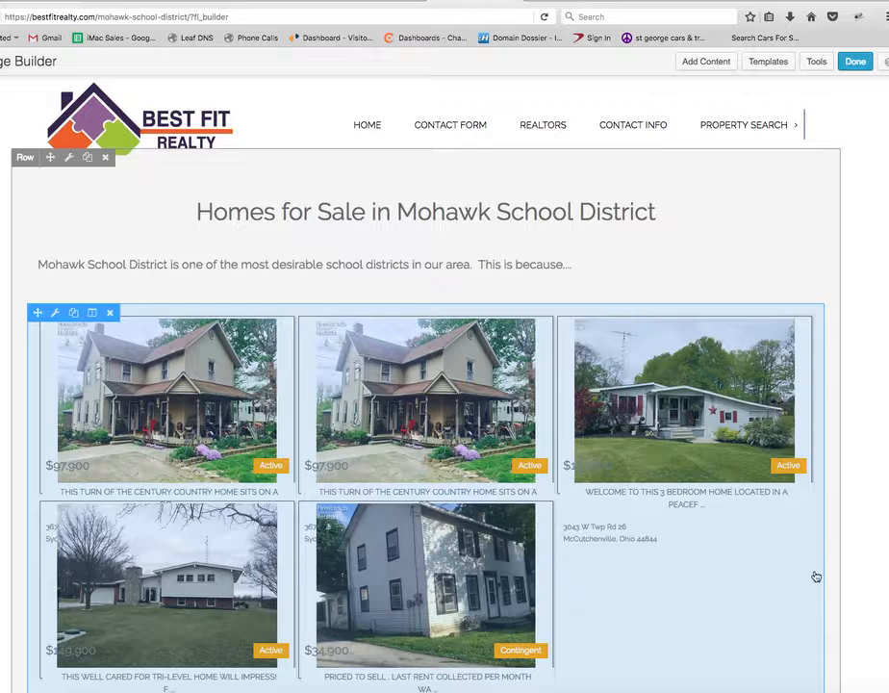
{"action": "scroll", "coordinate": [777, 589], "scroll_direction": "down", "scroll_amount": 1}
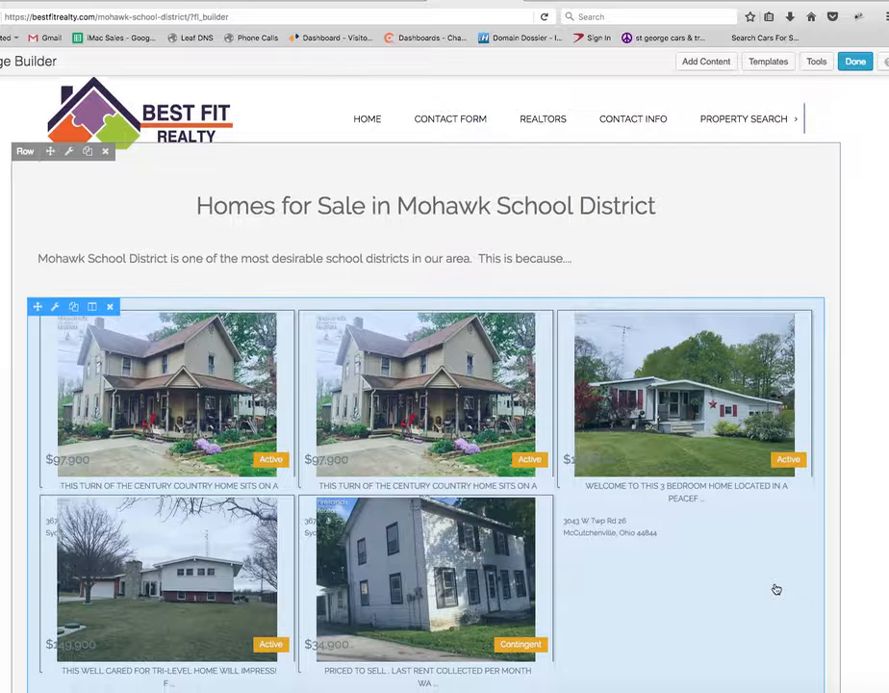
{"action": "scroll", "coordinate": [776, 589], "scroll_direction": "down", "scroll_amount": 3}
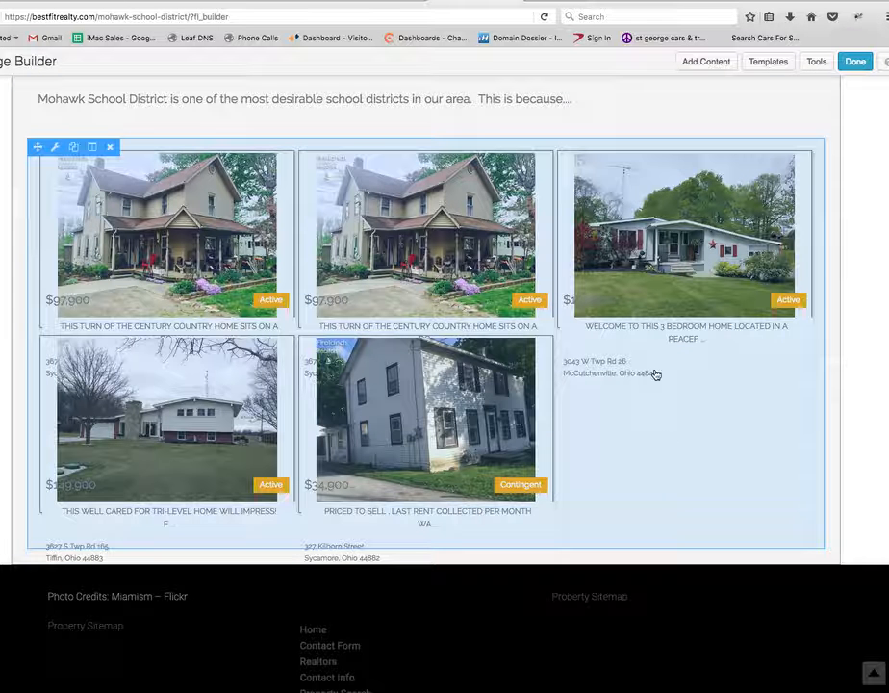
{"action": "scroll", "coordinate": [654, 374], "scroll_direction": "down", "scroll_amount": 1}
{"action": "scroll", "coordinate": [654, 366], "scroll_direction": "down", "scroll_amount": 3}
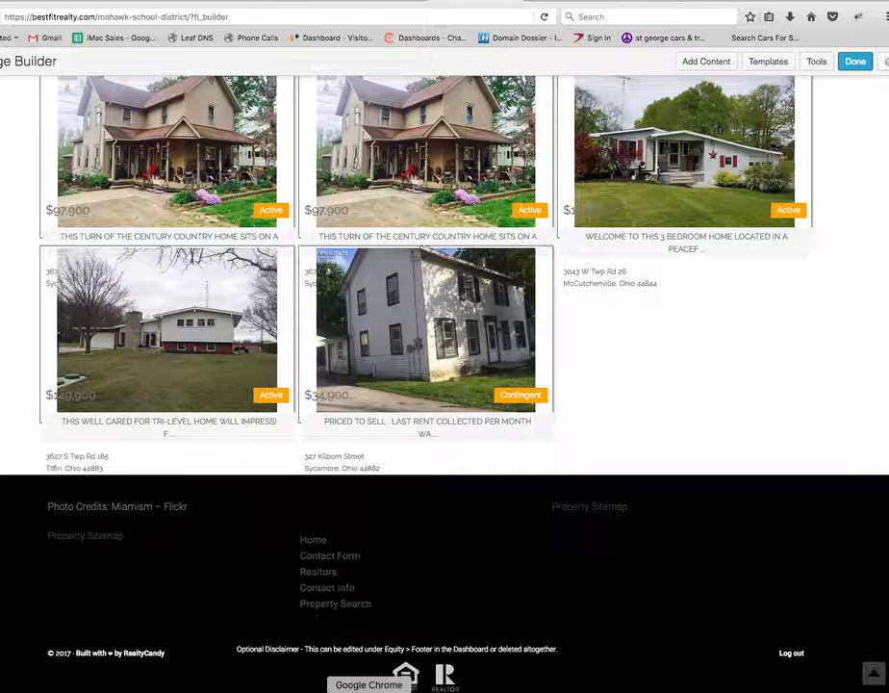
Switch to IDX Broker and create another Showcase widget that features a Custom Search based on the Advanced Search page.
{"action": "left_click", "coordinate": [368, 690]}
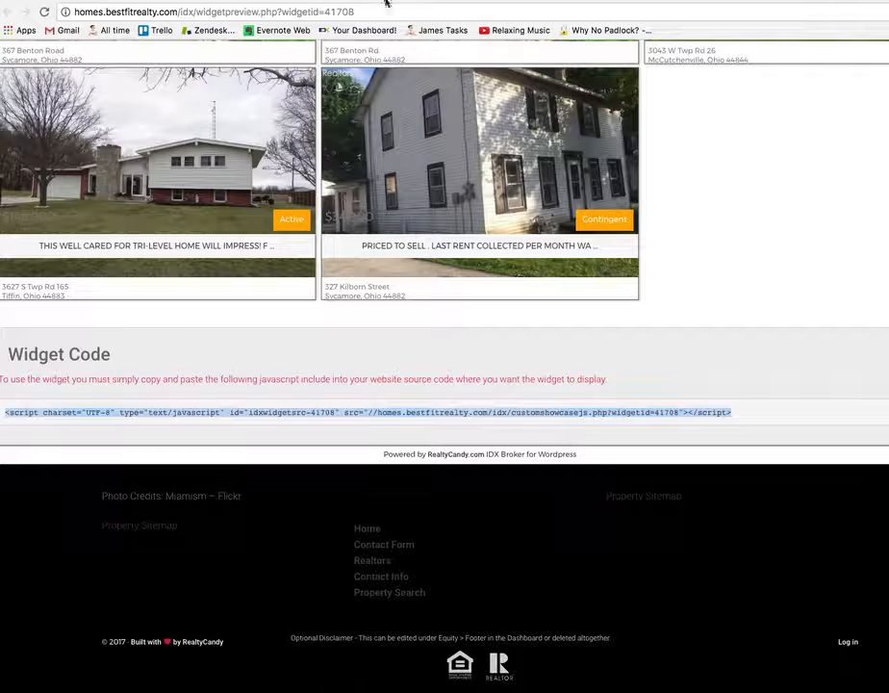
{"action": "left_click", "coordinate": [280, 3]}
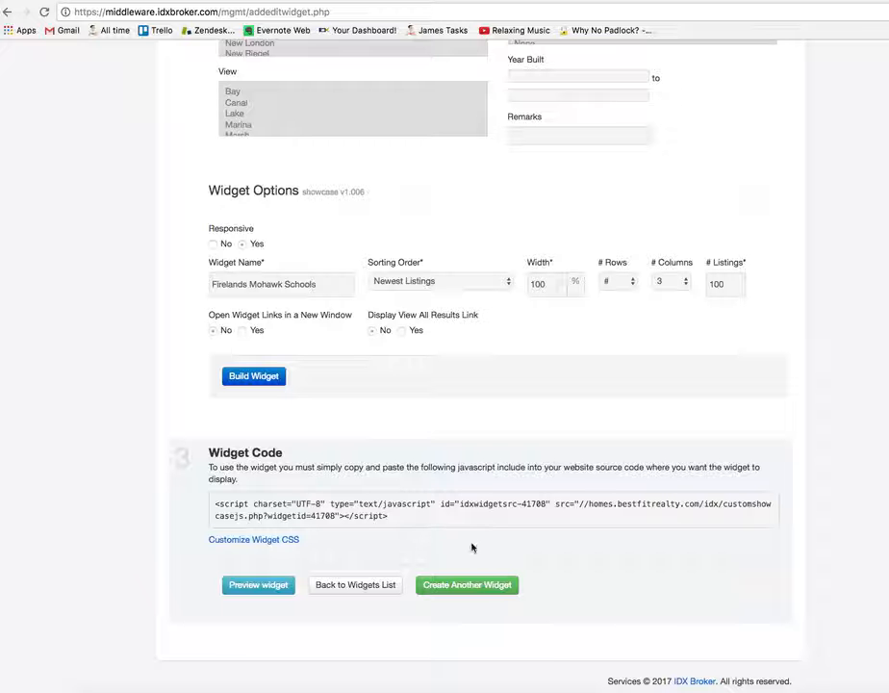
{"action": "left_click", "coordinate": [481, 584]}
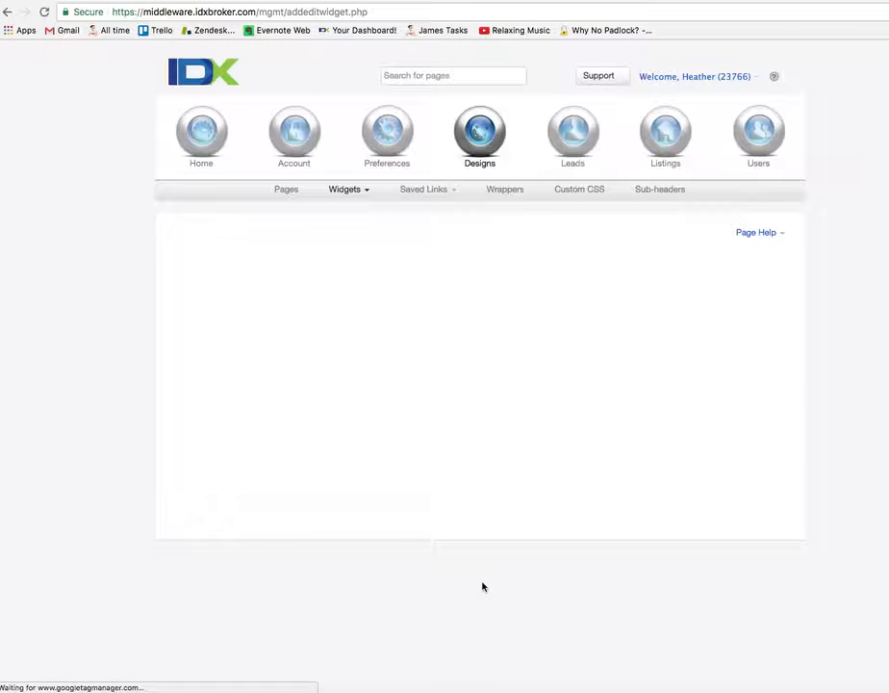
{"action": "left_click", "coordinate": [288, 339]}
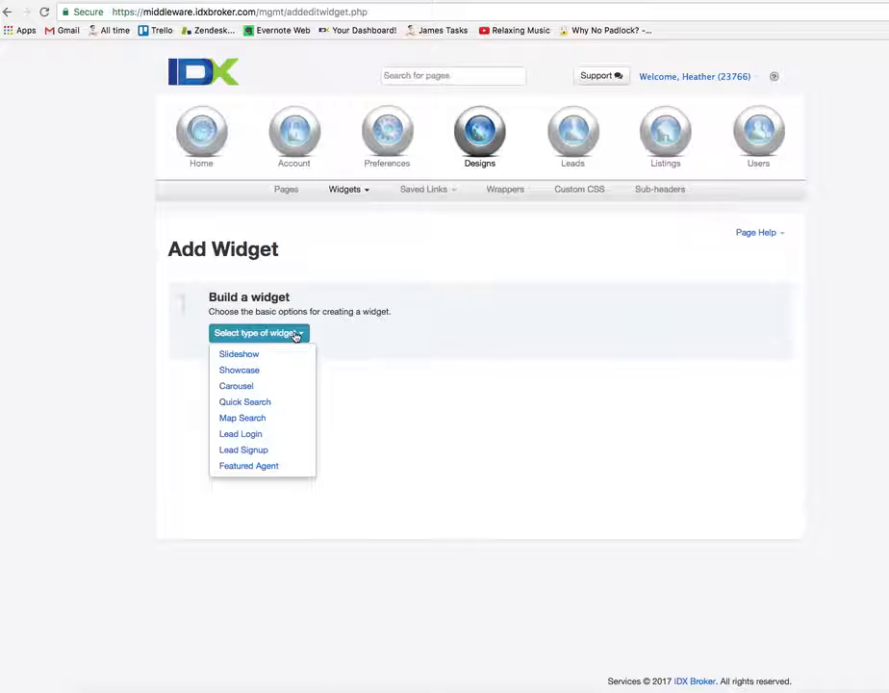
{"action": "left_click", "coordinate": [289, 371]}
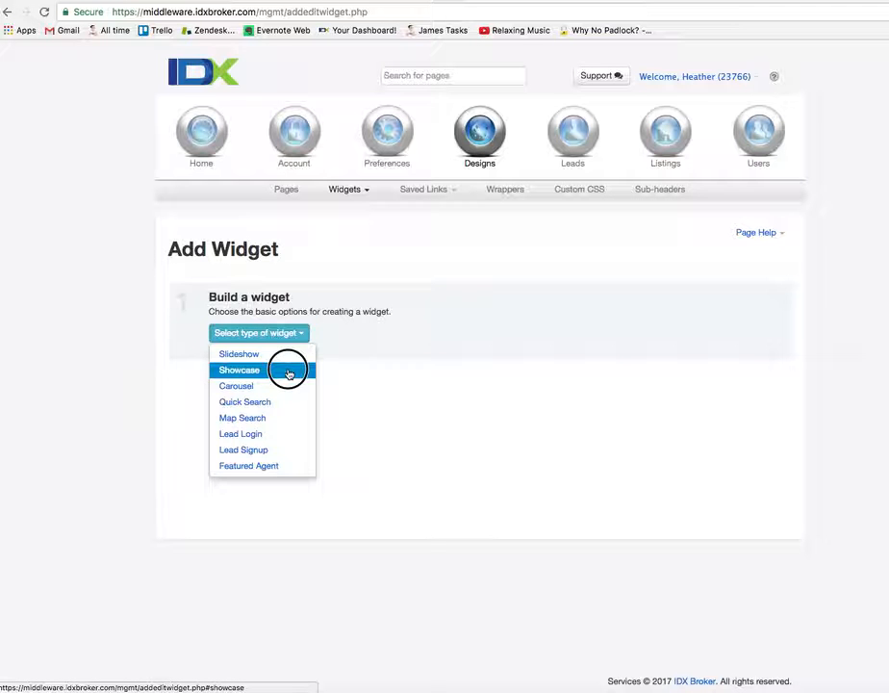
{"action": "left_click", "coordinate": [405, 333]}
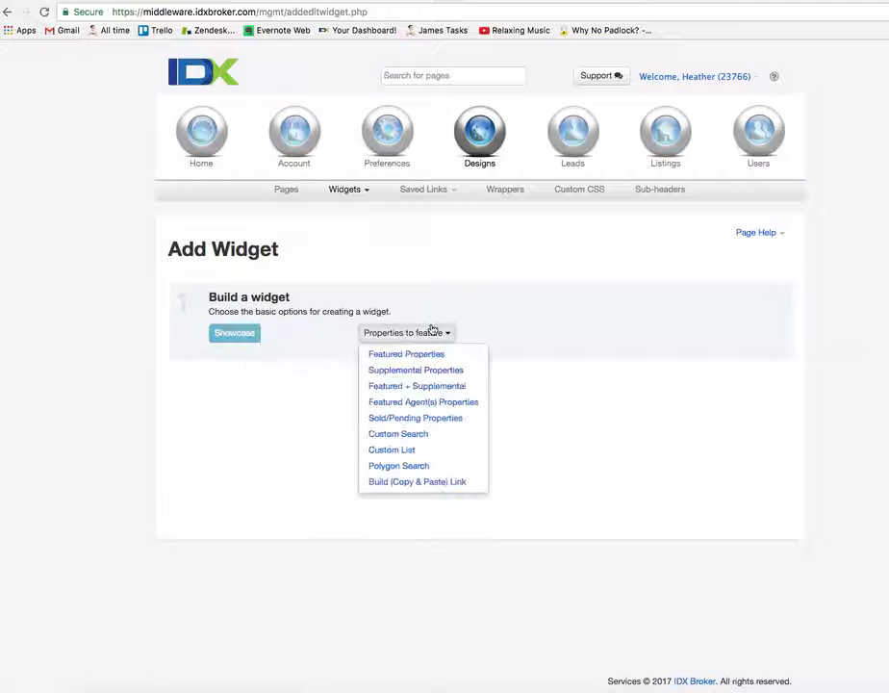
{"action": "left_click", "coordinate": [437, 432]}
{"action": "left_click", "coordinate": [648, 332]}
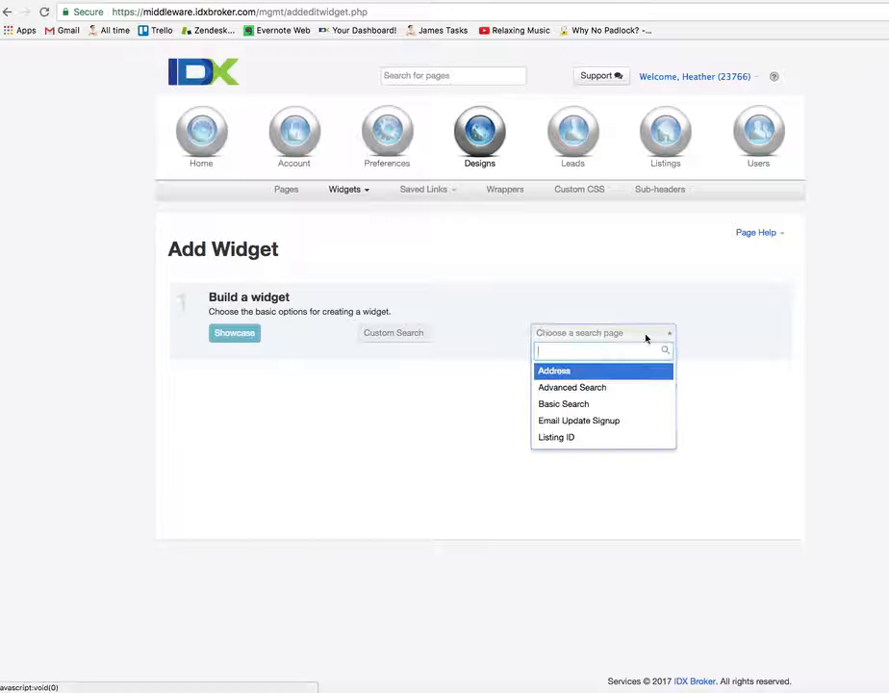
{"action": "left_click", "coordinate": [644, 387]}
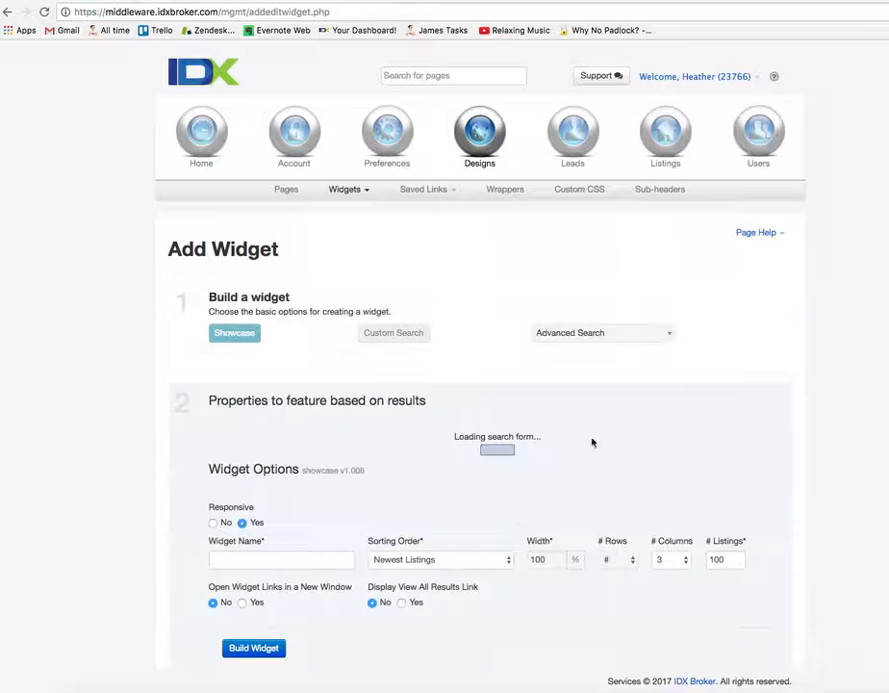
Set the widget's market area to Heartlands Board of Realtors Ohio RETS and limit its schools to Mohawk.
{"action": "left_click", "coordinate": [464, 470]}
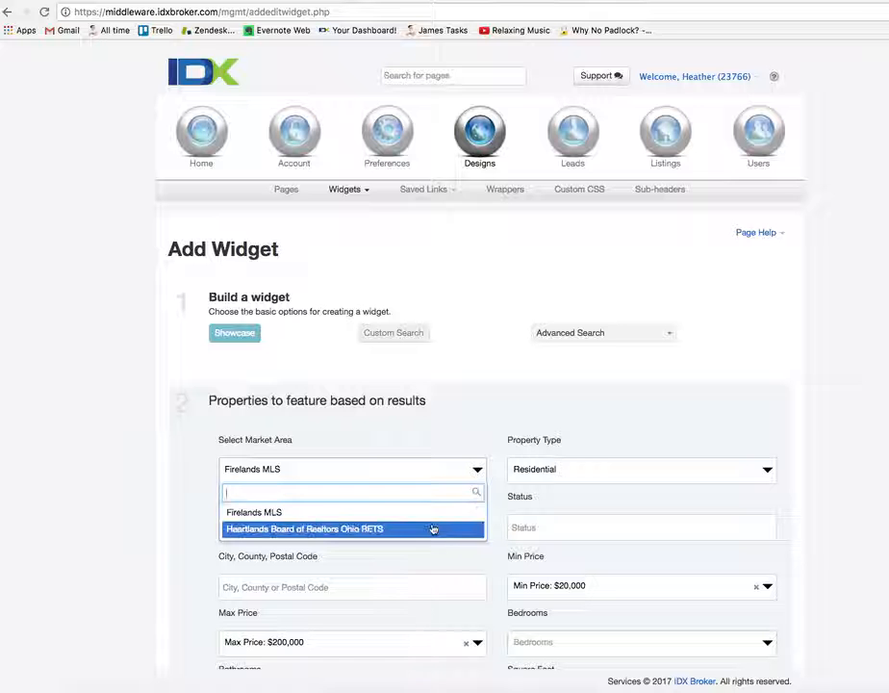
{"action": "left_click", "coordinate": [433, 528]}
{"action": "scroll", "coordinate": [493, 583], "scroll_direction": "down", "scroll_amount": 3}
{"action": "scroll", "coordinate": [494, 584], "scroll_direction": "down", "scroll_amount": 5}
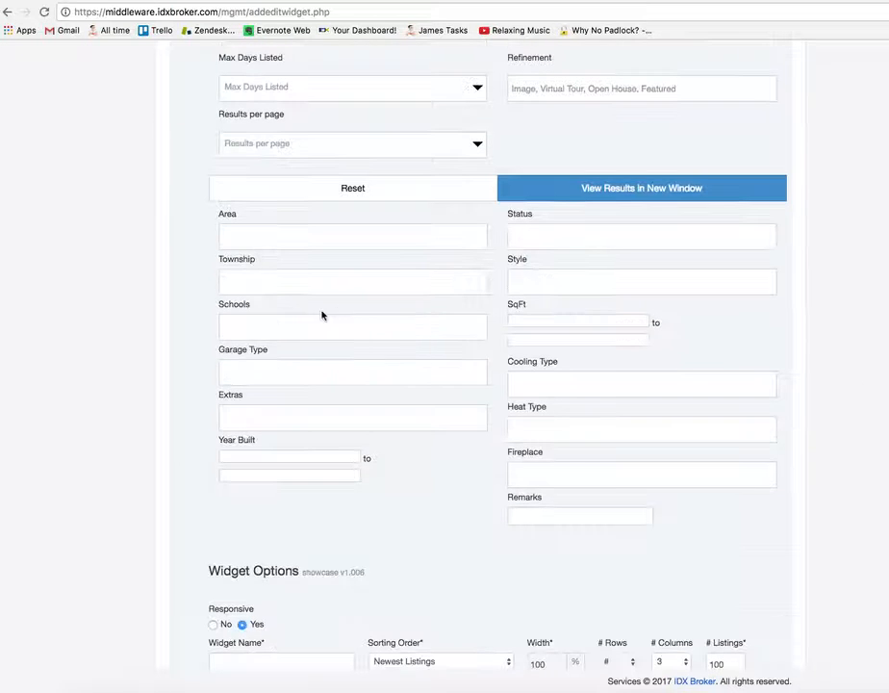
{"action": "left_click", "coordinate": [313, 329]}
{"action": "scroll", "coordinate": [332, 413], "scroll_direction": "down", "scroll_amount": 5}
{"action": "left_click", "coordinate": [332, 409]}
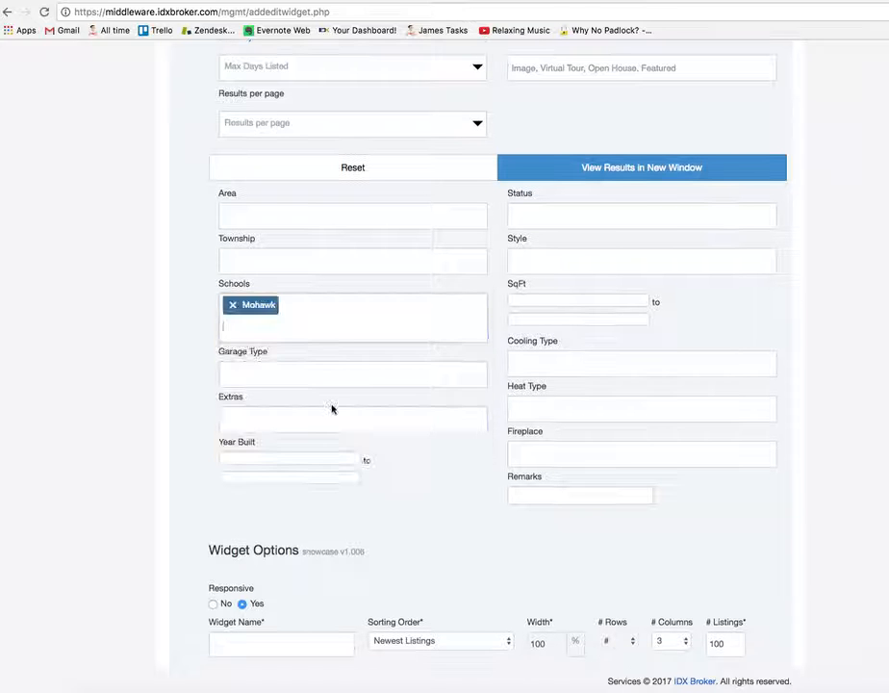
Name the widget "Heartlands Mohawk School" and build it.
{"action": "scroll", "coordinate": [441, 527], "scroll_direction": "down", "scroll_amount": 1}
{"action": "left_click", "coordinate": [247, 617]}
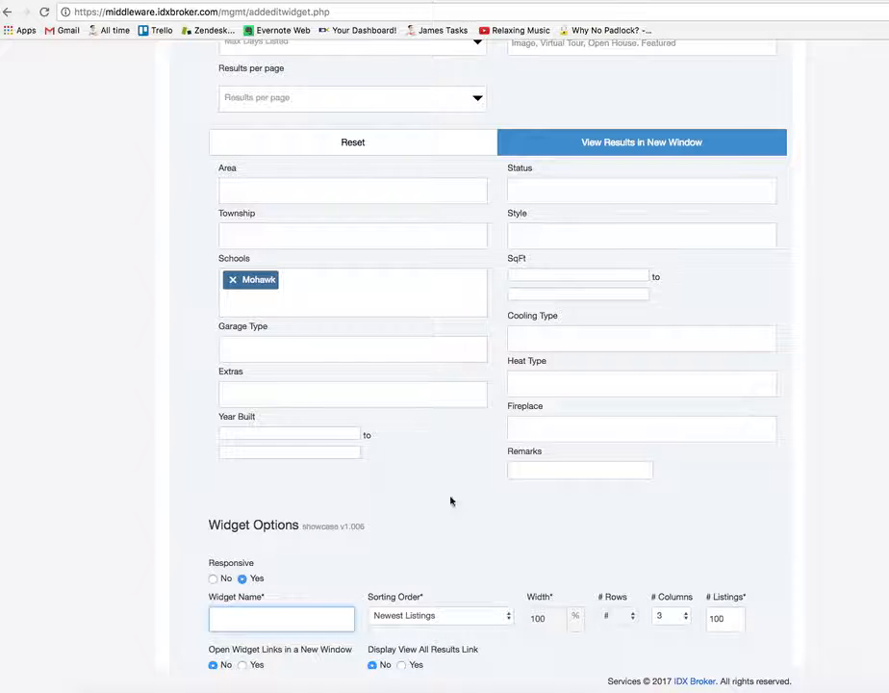
{"action": "scroll", "coordinate": [423, 507], "scroll_direction": "up", "scroll_amount": 5}
{"action": "scroll", "coordinate": [423, 507], "scroll_direction": "down", "scroll_amount": 6}
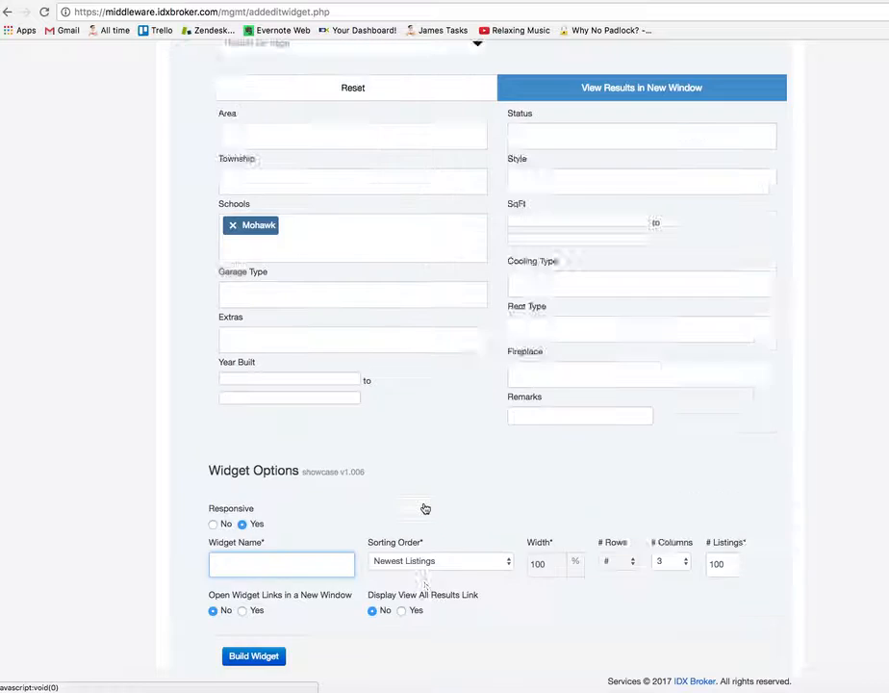
{"action": "type", "text": "Heat"}
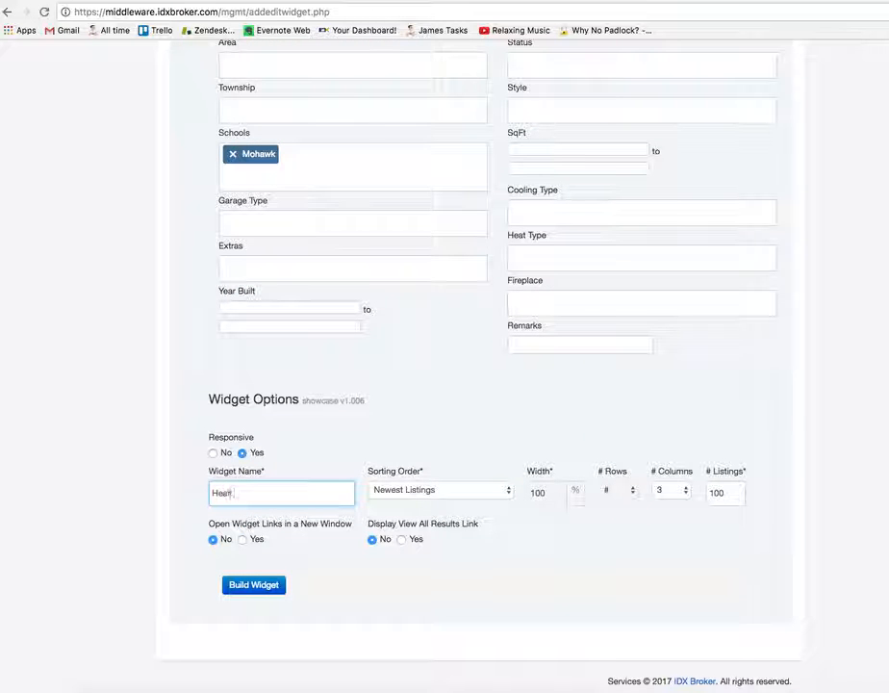
{"action": "type", "text": "land s Moh"}
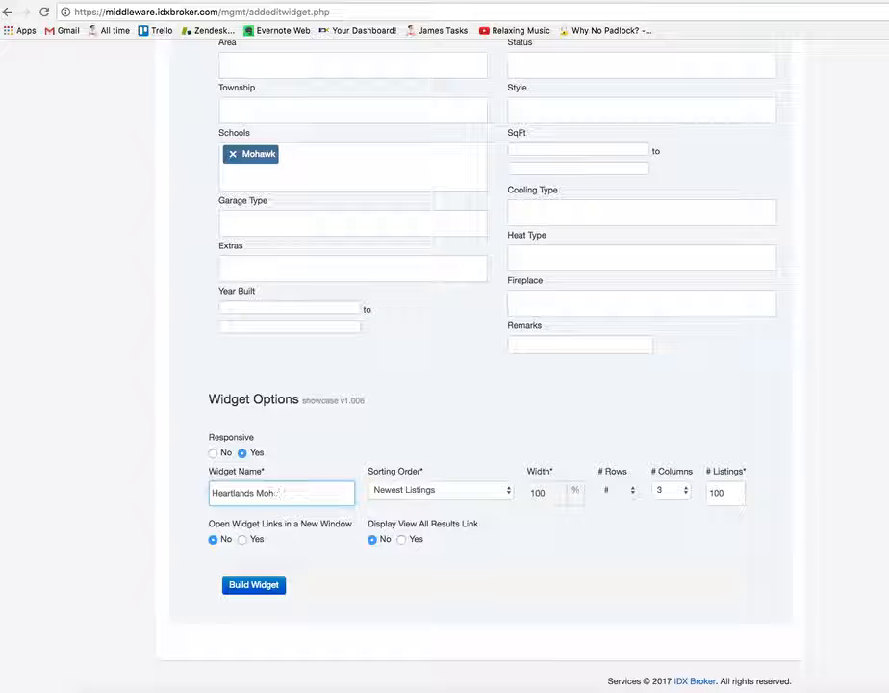
{"action": "type", "text": "owk Schoo"}
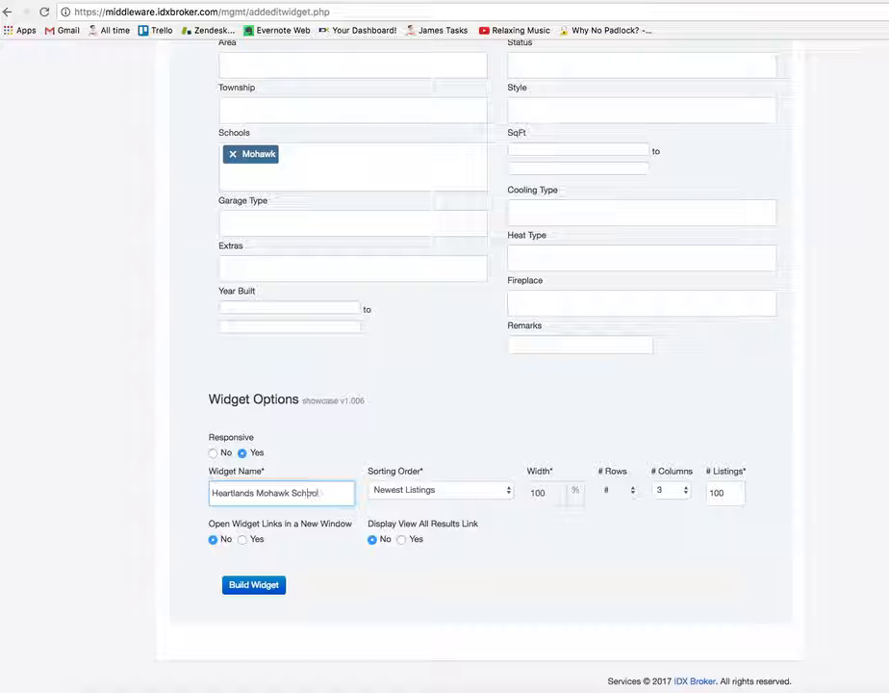
{"action": "type", "text": "l"}
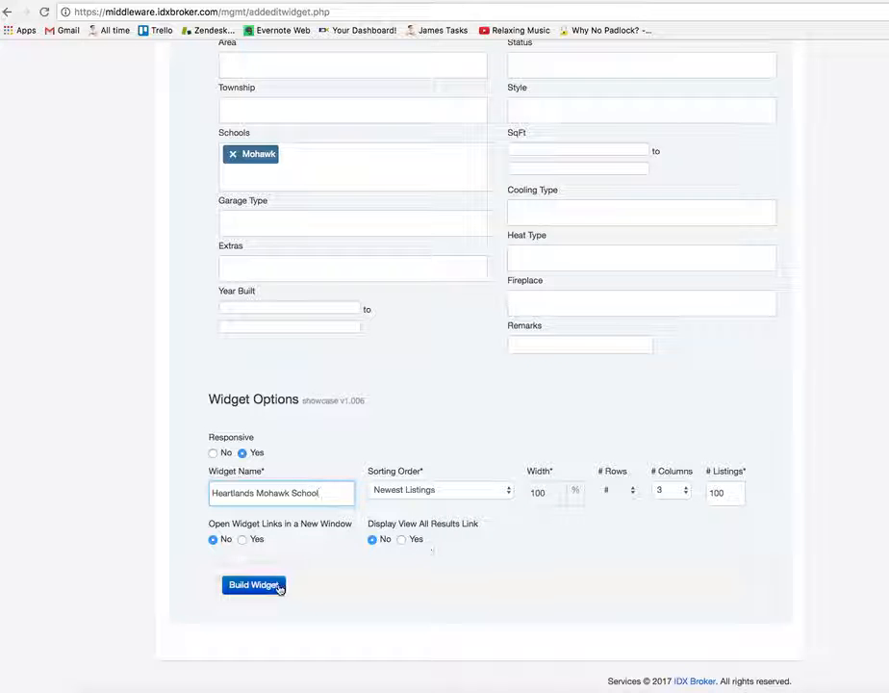
{"action": "left_click", "coordinate": [277, 588]}
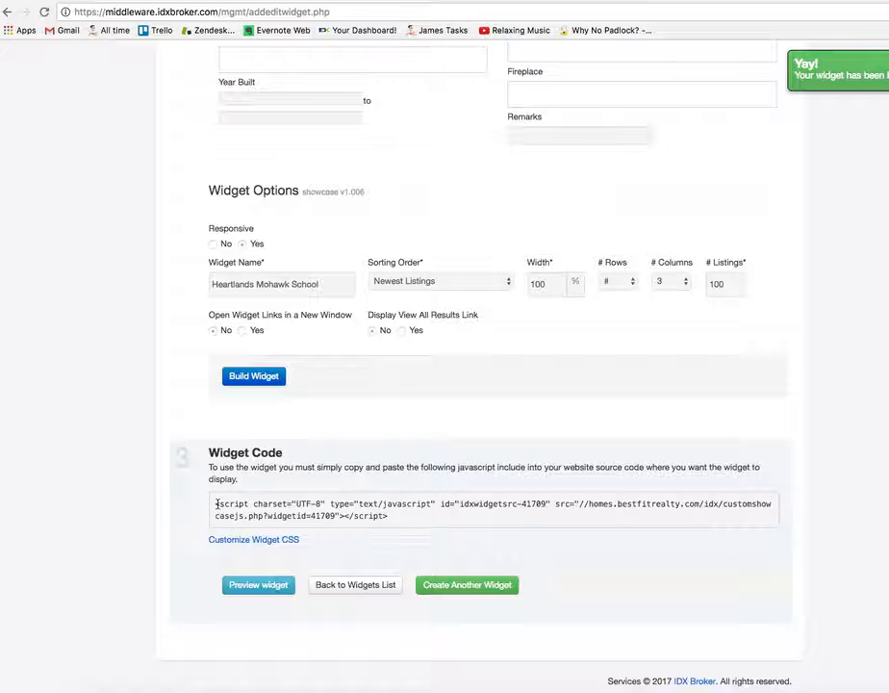
Copy the new Heartlands widget's script code and preview its showcased listings.
{"action": "left_click_drag", "start_coordinate": [216, 503], "coordinate": [407, 517]}
{"action": "key", "text": "super+c"}
{"action": "left_click", "coordinate": [255, 584]}
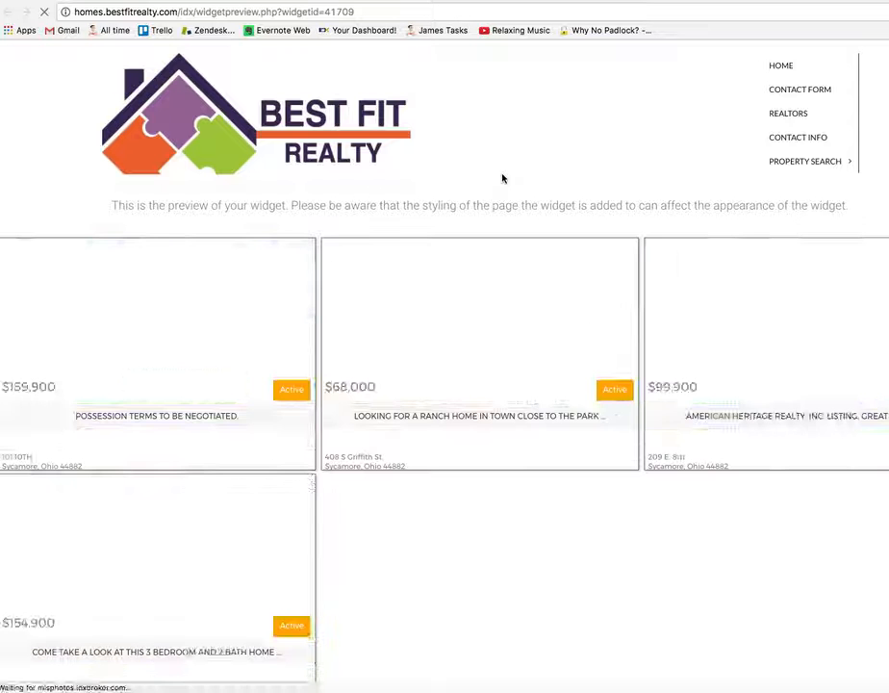
{"action": "scroll", "coordinate": [470, 499], "scroll_direction": "down", "scroll_amount": 5}
{"action": "scroll", "coordinate": [471, 498], "scroll_direction": "up", "scroll_amount": 3}
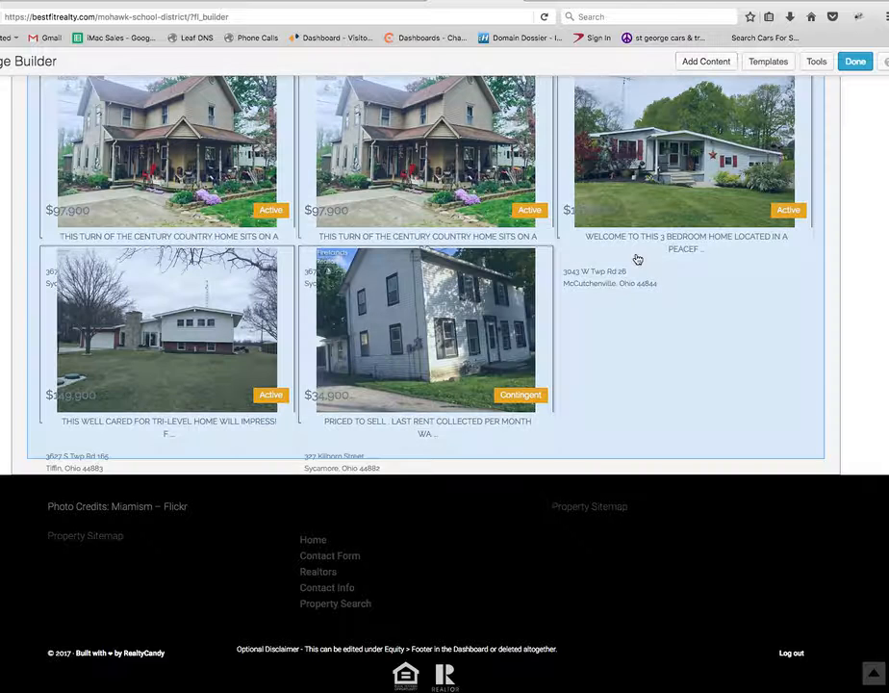
In the Page Builder, append the copied Heartlands script after the existing one in the showcase's Text Editor module, save, and review the combined listings.
{"action": "left_click", "coordinate": [625, 271]}
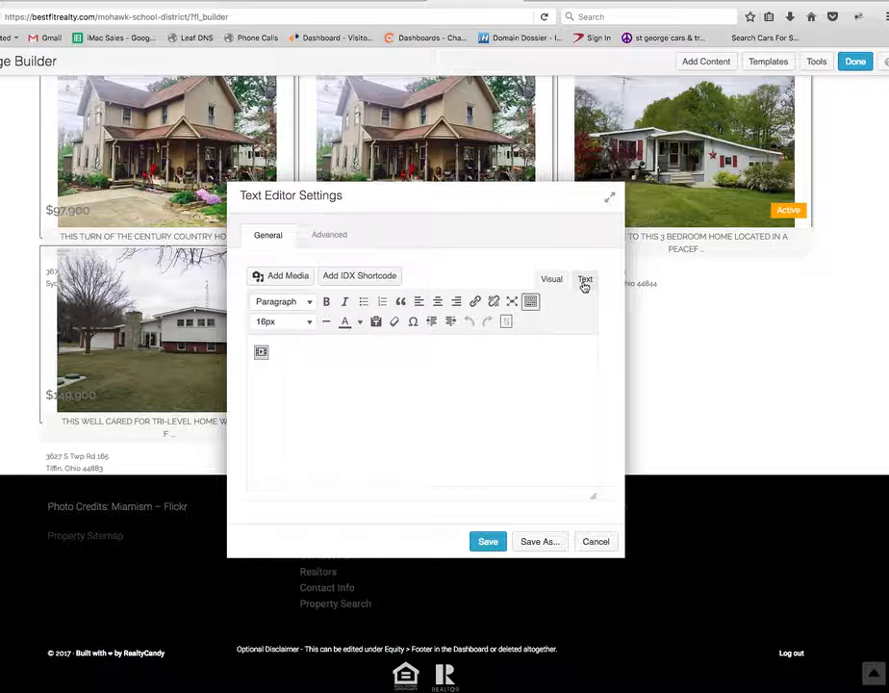
{"action": "left_click", "coordinate": [584, 280]}
{"action": "left_click", "coordinate": [565, 337]}
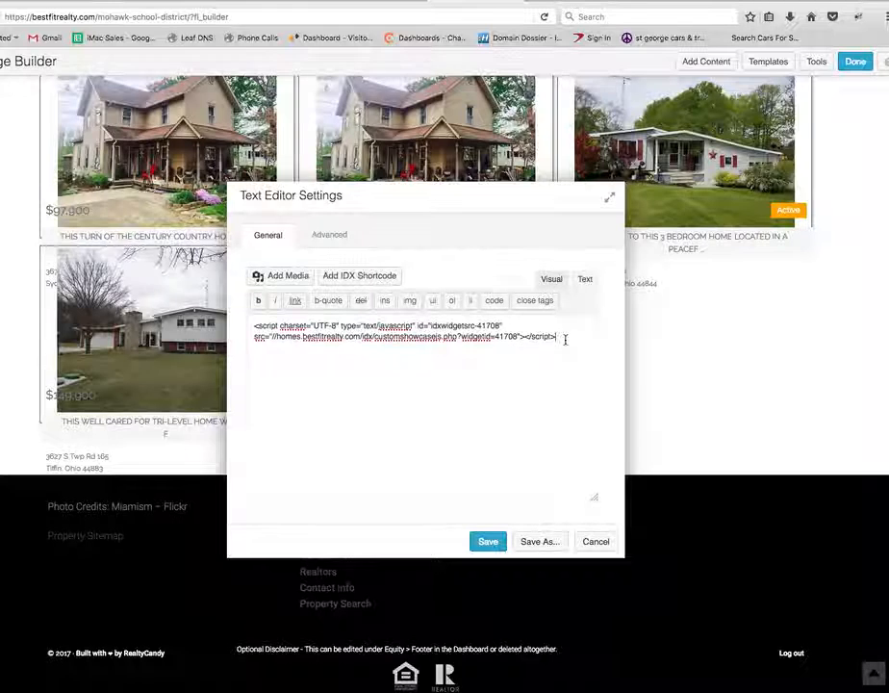
{"action": "key", "text": "super+v"}
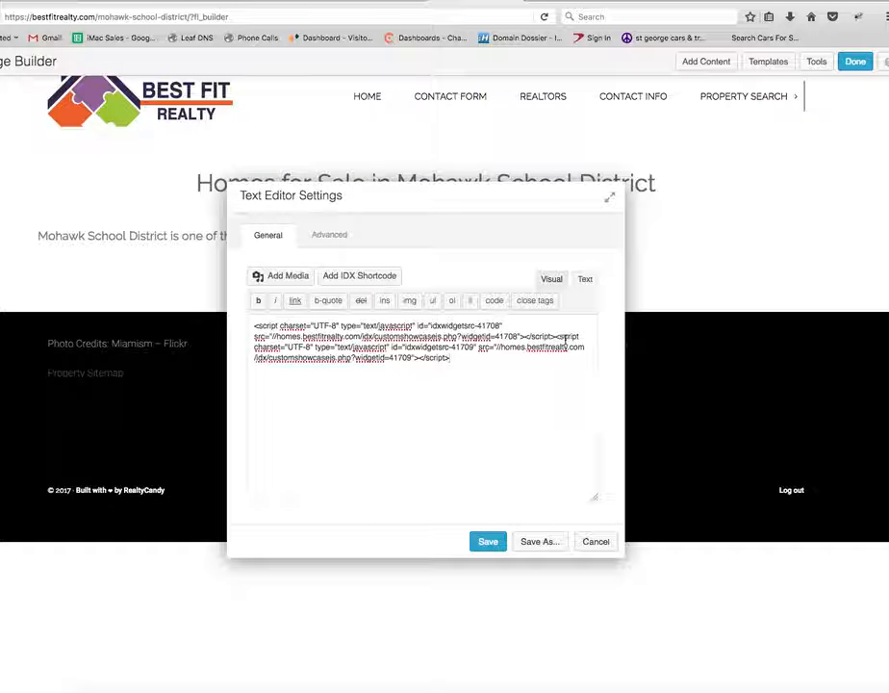
{"action": "left_click", "coordinate": [489, 543]}
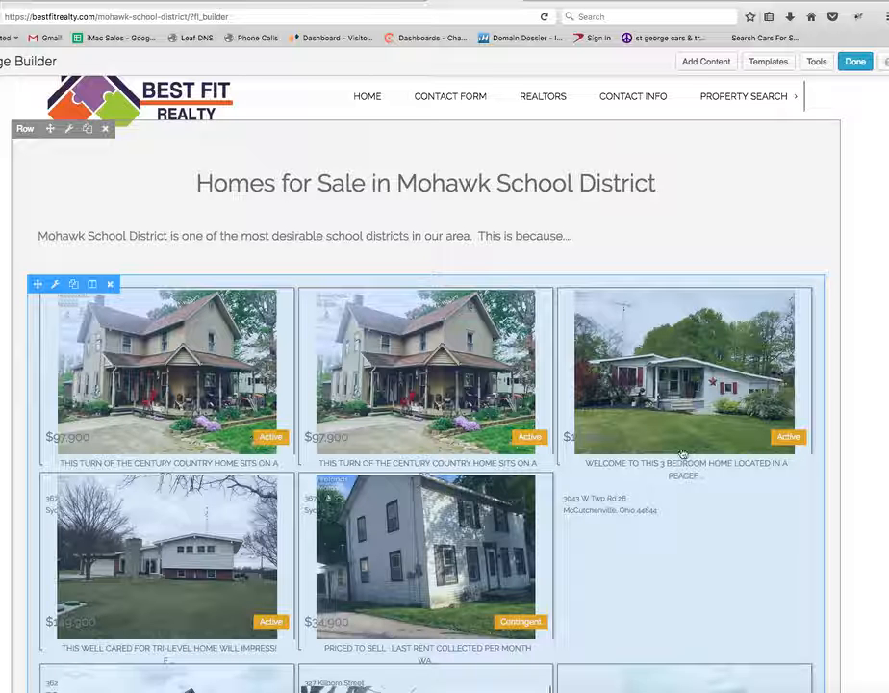
{"action": "scroll", "coordinate": [852, 585], "scroll_direction": "down", "scroll_amount": 5}
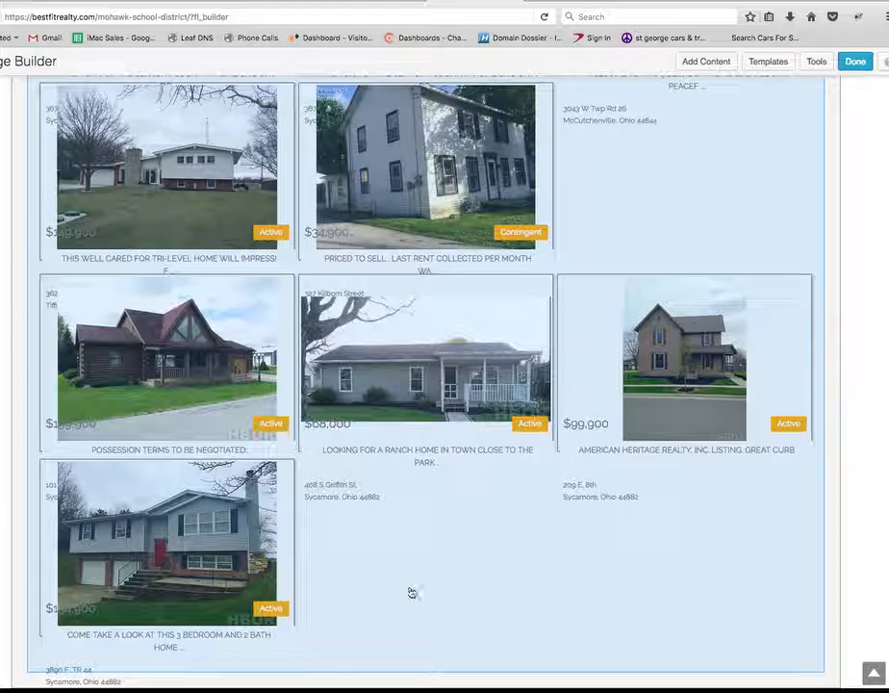
{"action": "scroll", "coordinate": [412, 592], "scroll_direction": "down", "scroll_amount": 1}
{"action": "scroll", "coordinate": [412, 592], "scroll_direction": "up", "scroll_amount": 5}
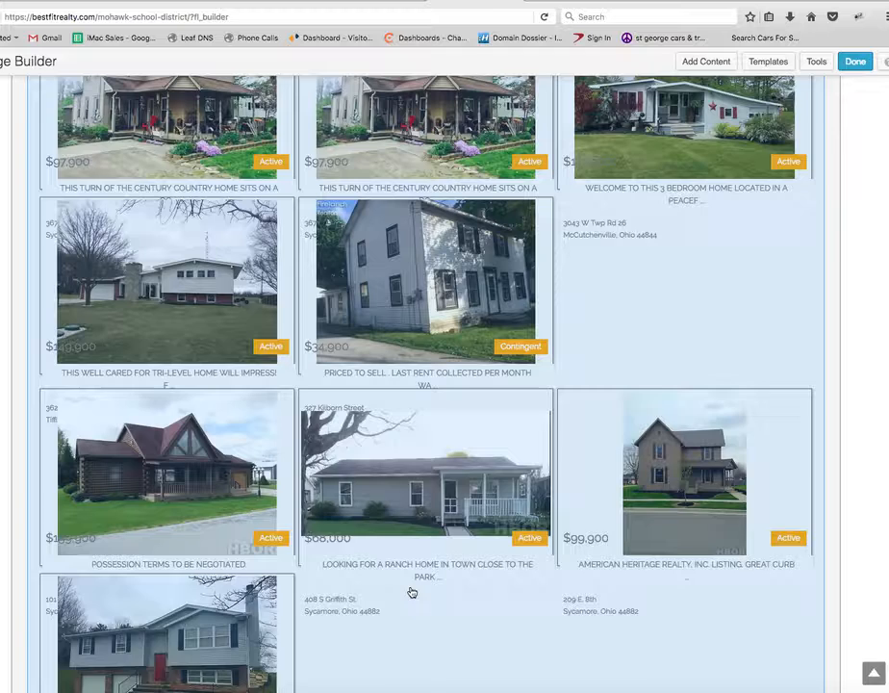
{"action": "scroll", "coordinate": [411, 592], "scroll_direction": "down", "scroll_amount": 1}
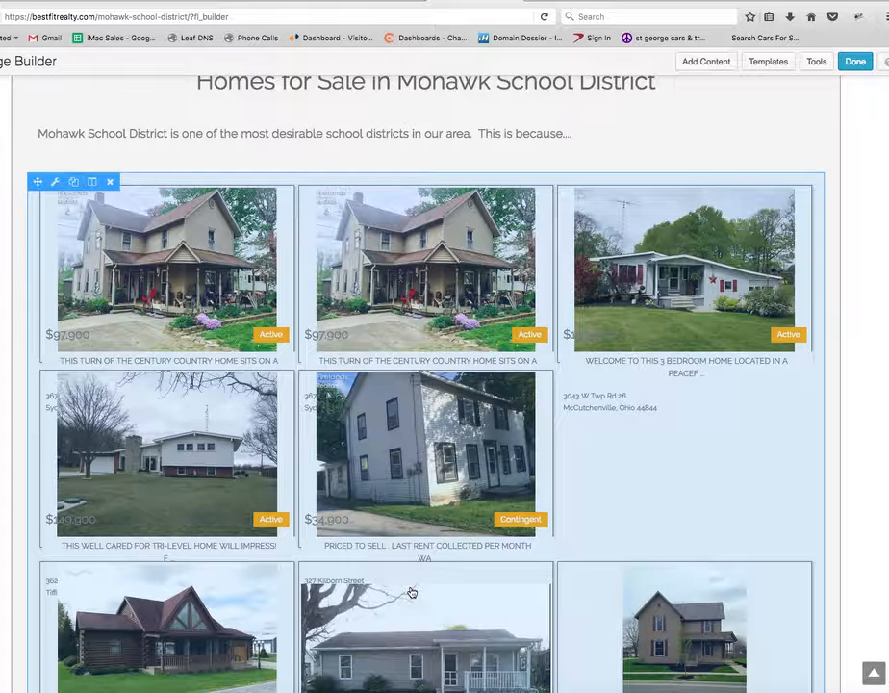
Examine the layout of the Firelands and Heartlands listing grids below the Mohawk School District introduction, from the first row to the last.
{"action": "scroll", "coordinate": [411, 592], "scroll_direction": "down", "scroll_amount": 5}
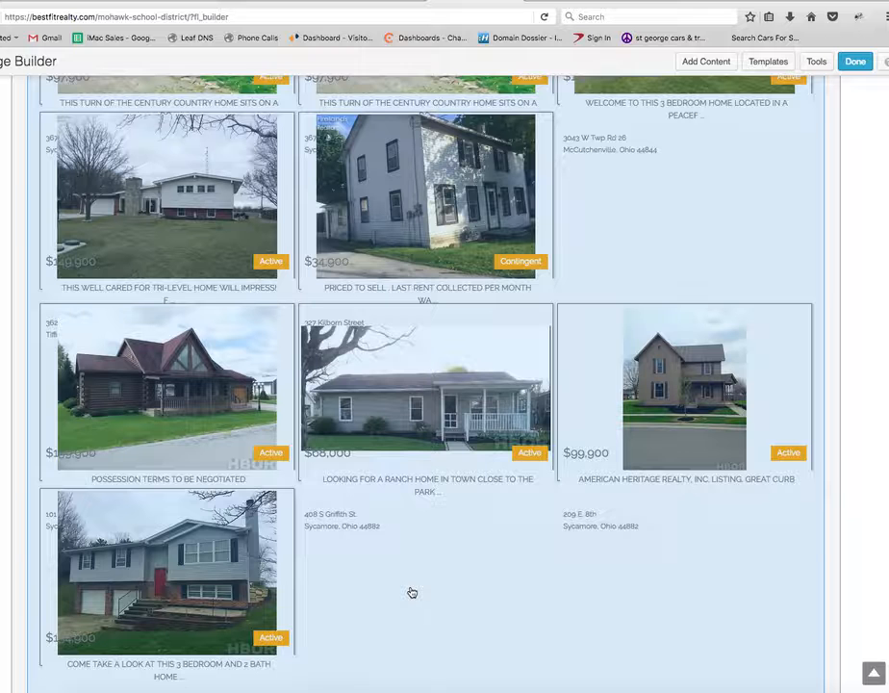
{"action": "scroll", "coordinate": [412, 591], "scroll_direction": "up", "scroll_amount": 1}
{"action": "scroll", "coordinate": [411, 591], "scroll_direction": "up", "scroll_amount": 4}
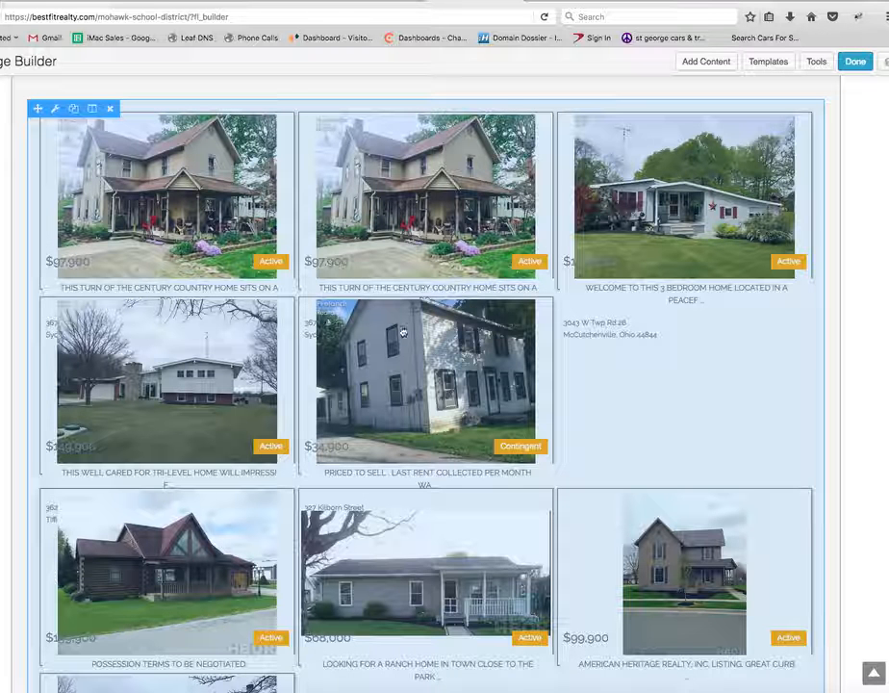
{"action": "scroll", "coordinate": [402, 392], "scroll_direction": "down", "scroll_amount": 1}
{"action": "scroll", "coordinate": [402, 392], "scroll_direction": "down", "scroll_amount": 2}
{"action": "scroll", "coordinate": [402, 393], "scroll_direction": "up", "scroll_amount": 3}
{"action": "scroll", "coordinate": [402, 393], "scroll_direction": "down", "scroll_amount": 4}
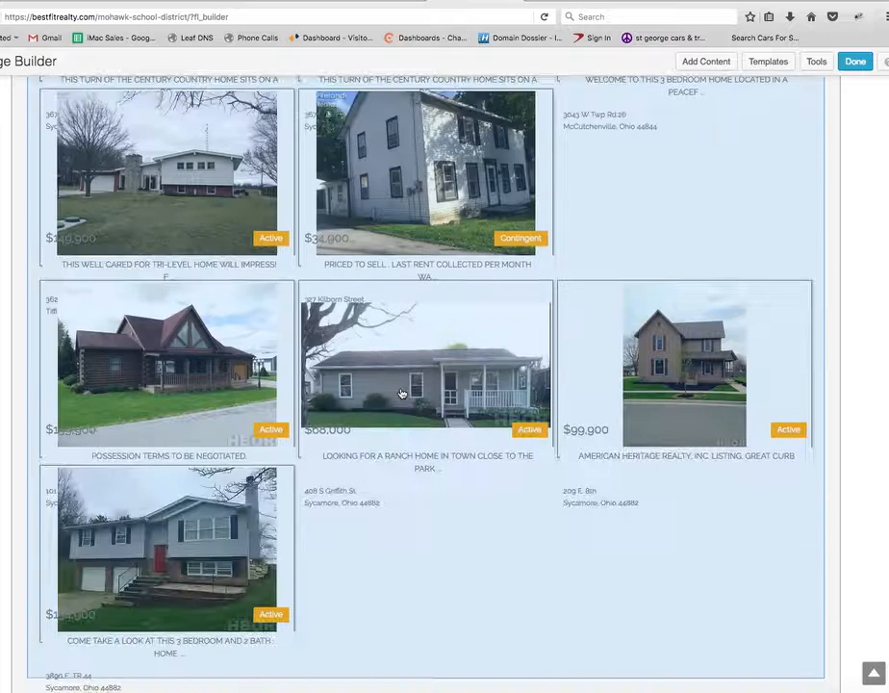
{"action": "scroll", "coordinate": [402, 392], "scroll_direction": "up", "scroll_amount": 4}
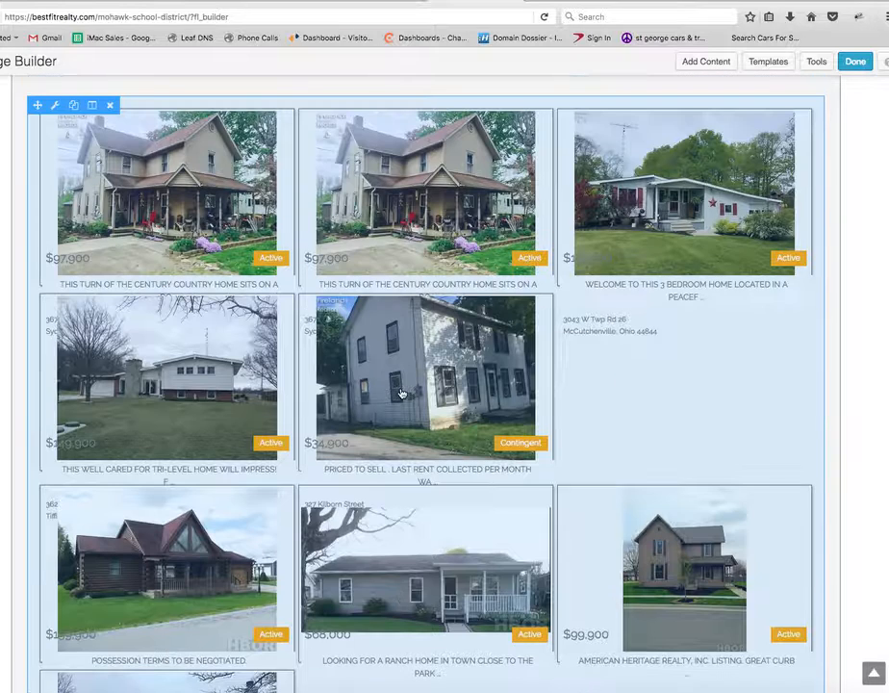
{"action": "scroll", "coordinate": [402, 392], "scroll_direction": "down", "scroll_amount": 1}
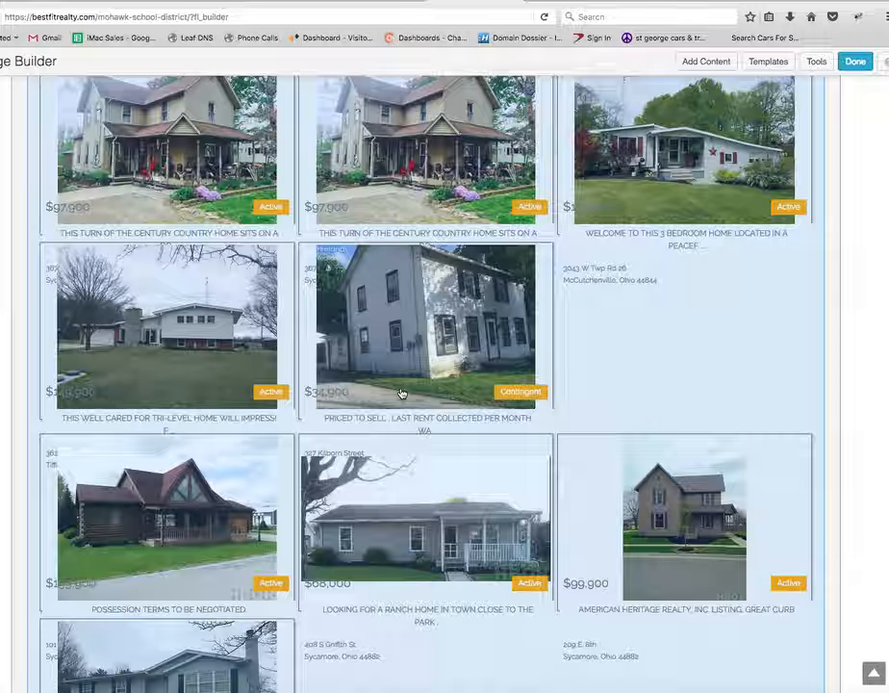
{"action": "scroll", "coordinate": [402, 393], "scroll_direction": "down", "scroll_amount": 3}
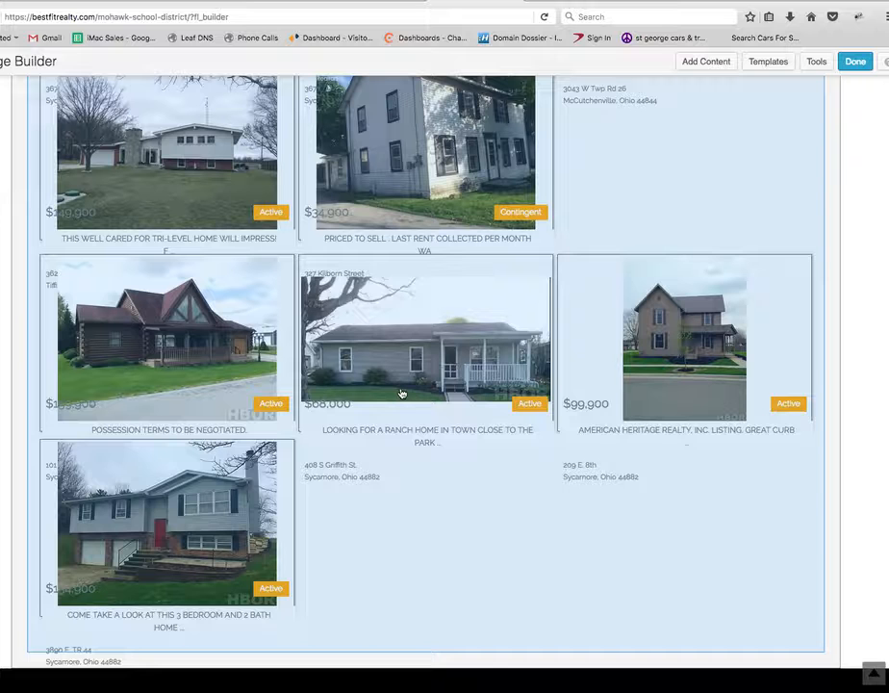
{"action": "scroll", "coordinate": [402, 393], "scroll_direction": "up", "scroll_amount": 8}
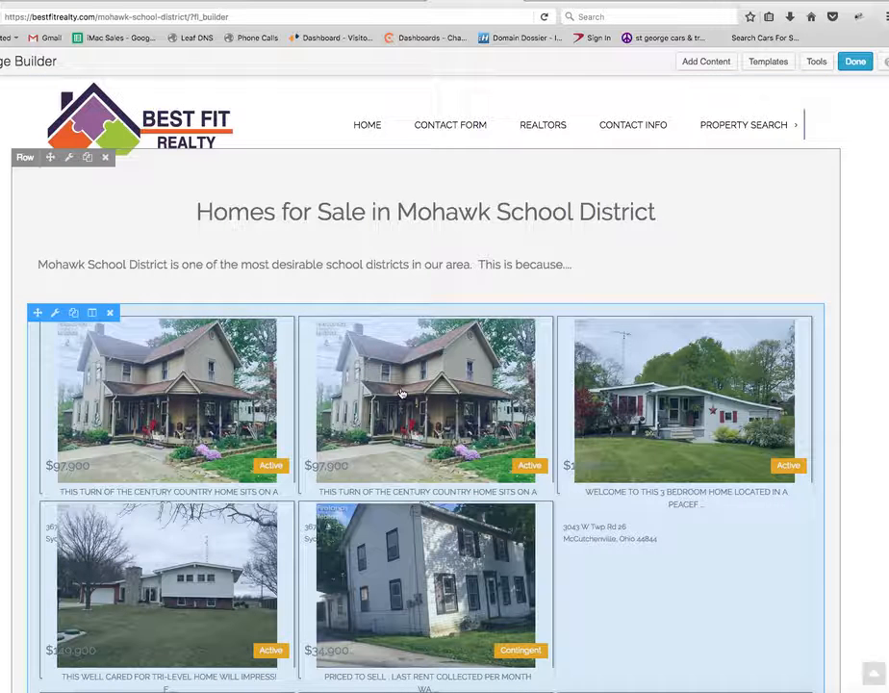
Finish editing the Mohawk School District page and publish its changes.
{"action": "left_click", "coordinate": [856, 68]}
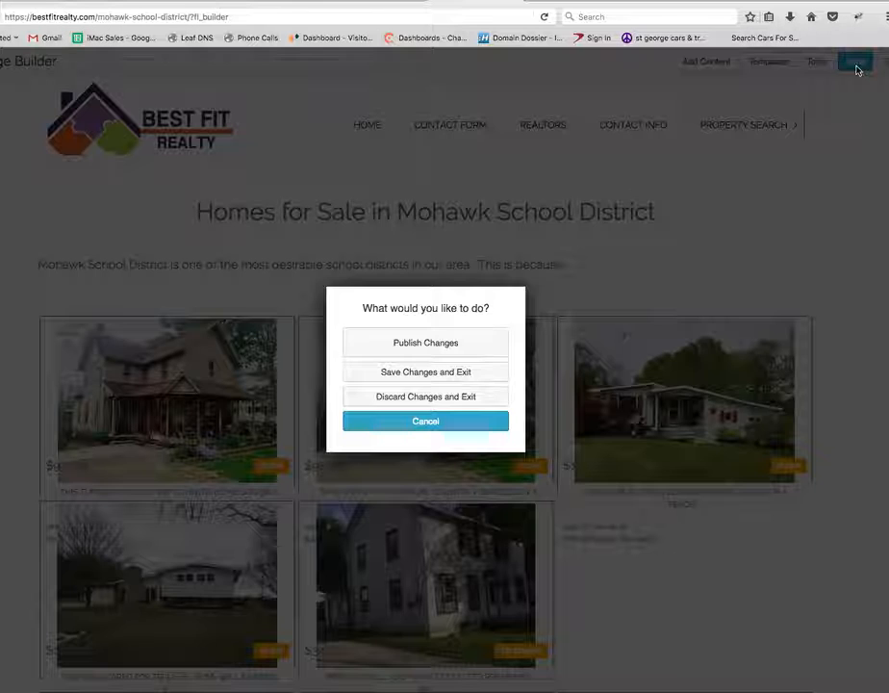
{"action": "left_click", "coordinate": [439, 344]}
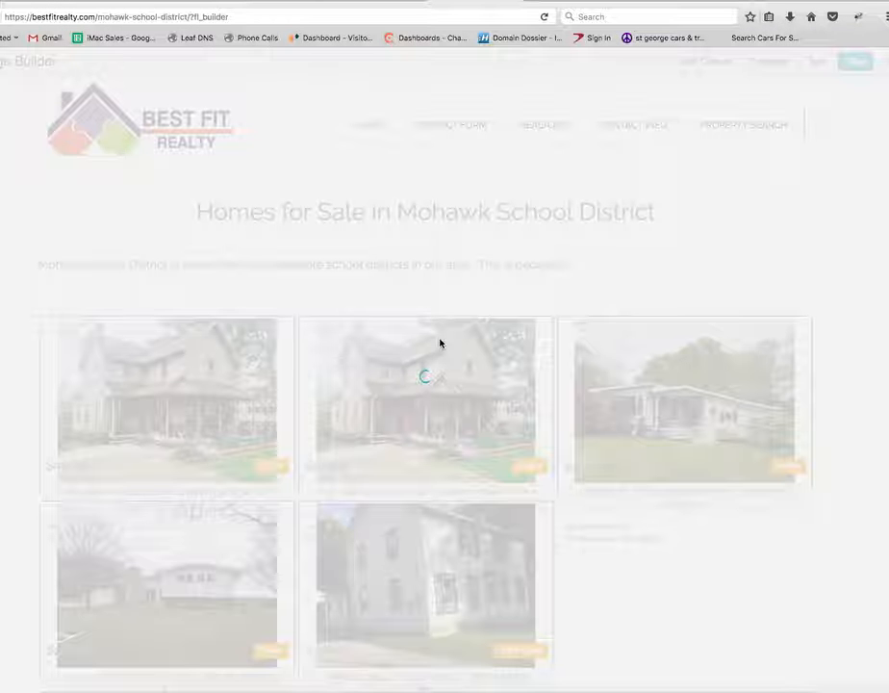